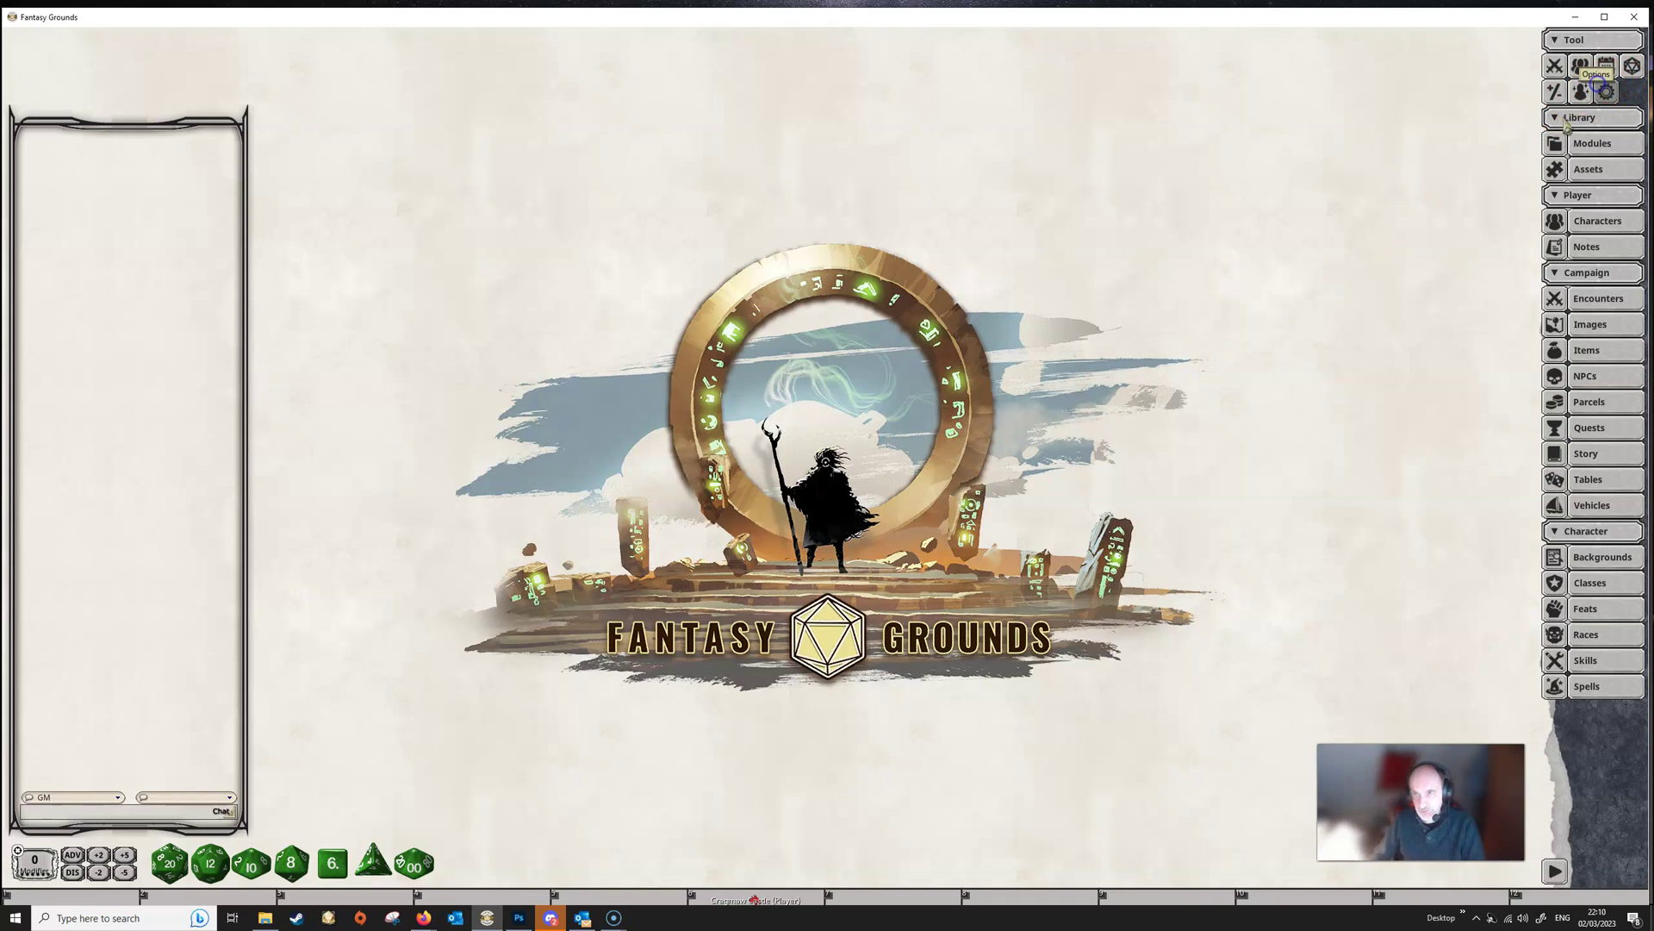
Open Death Markers from Options, close Options, and place the Death Marker Sets list beside it.
{"action": "left_click", "coordinate": [908, 548]}
{"action": "left_click_drag", "start_coordinate": [776, 295], "coordinate": [1112, 269]}
{"action": "left_click_drag", "start_coordinate": [866, 345], "coordinate": [678, 340]}
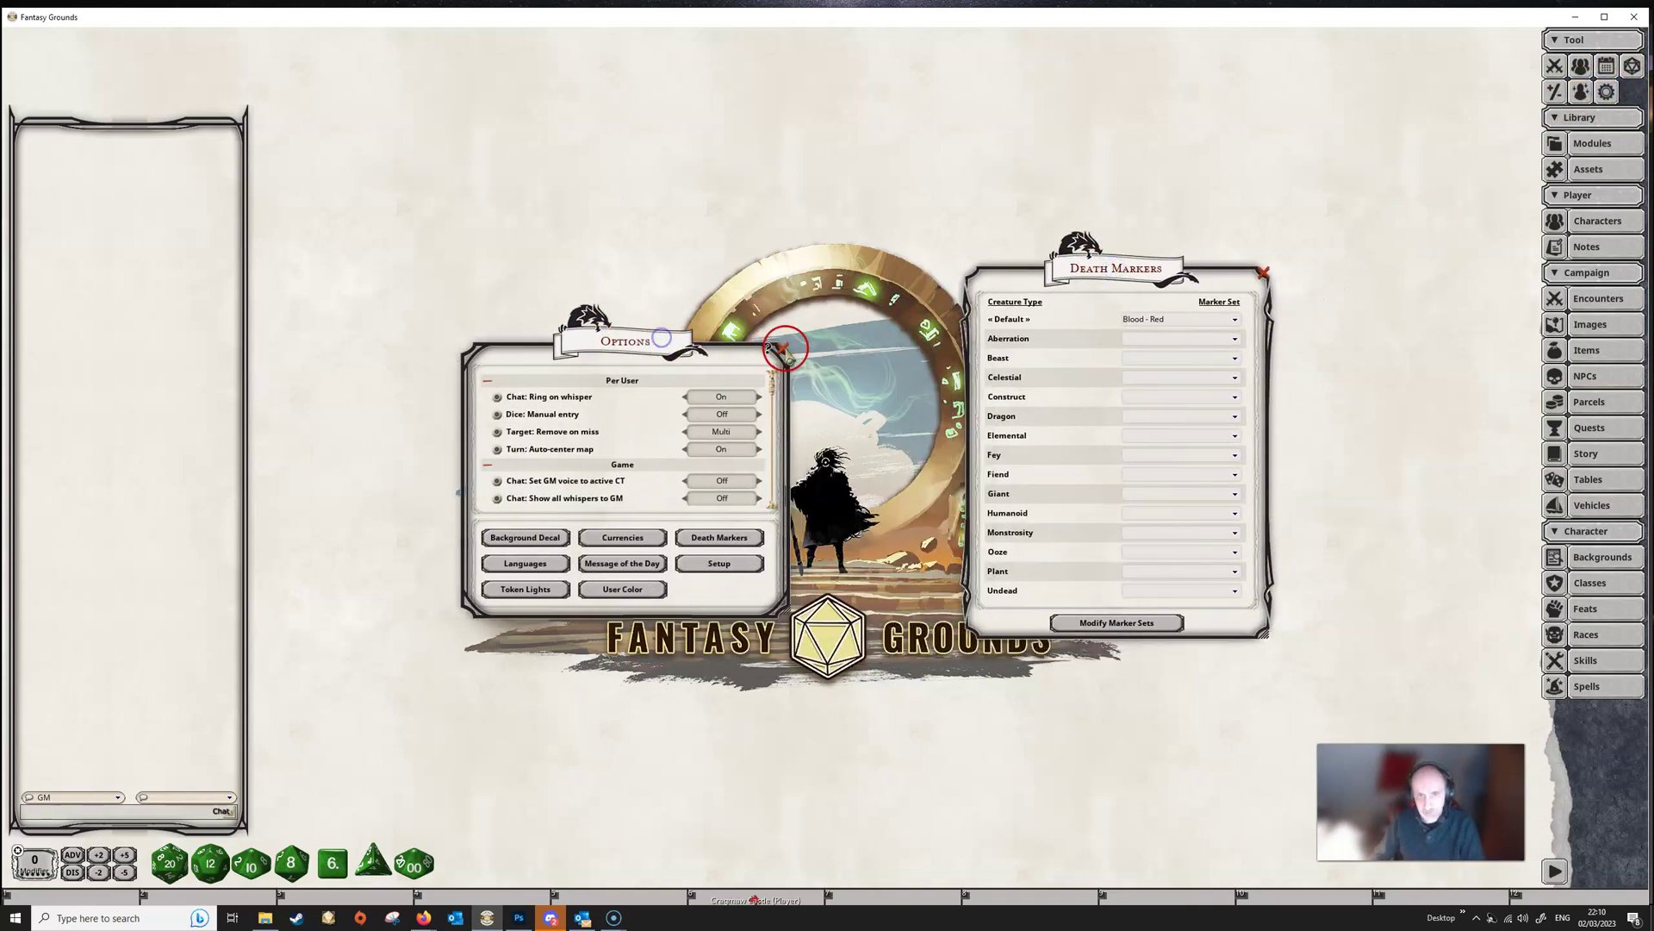
{"action": "left_click", "coordinate": [793, 348]}
{"action": "left_click_drag", "start_coordinate": [1125, 270], "coordinate": [727, 267]}
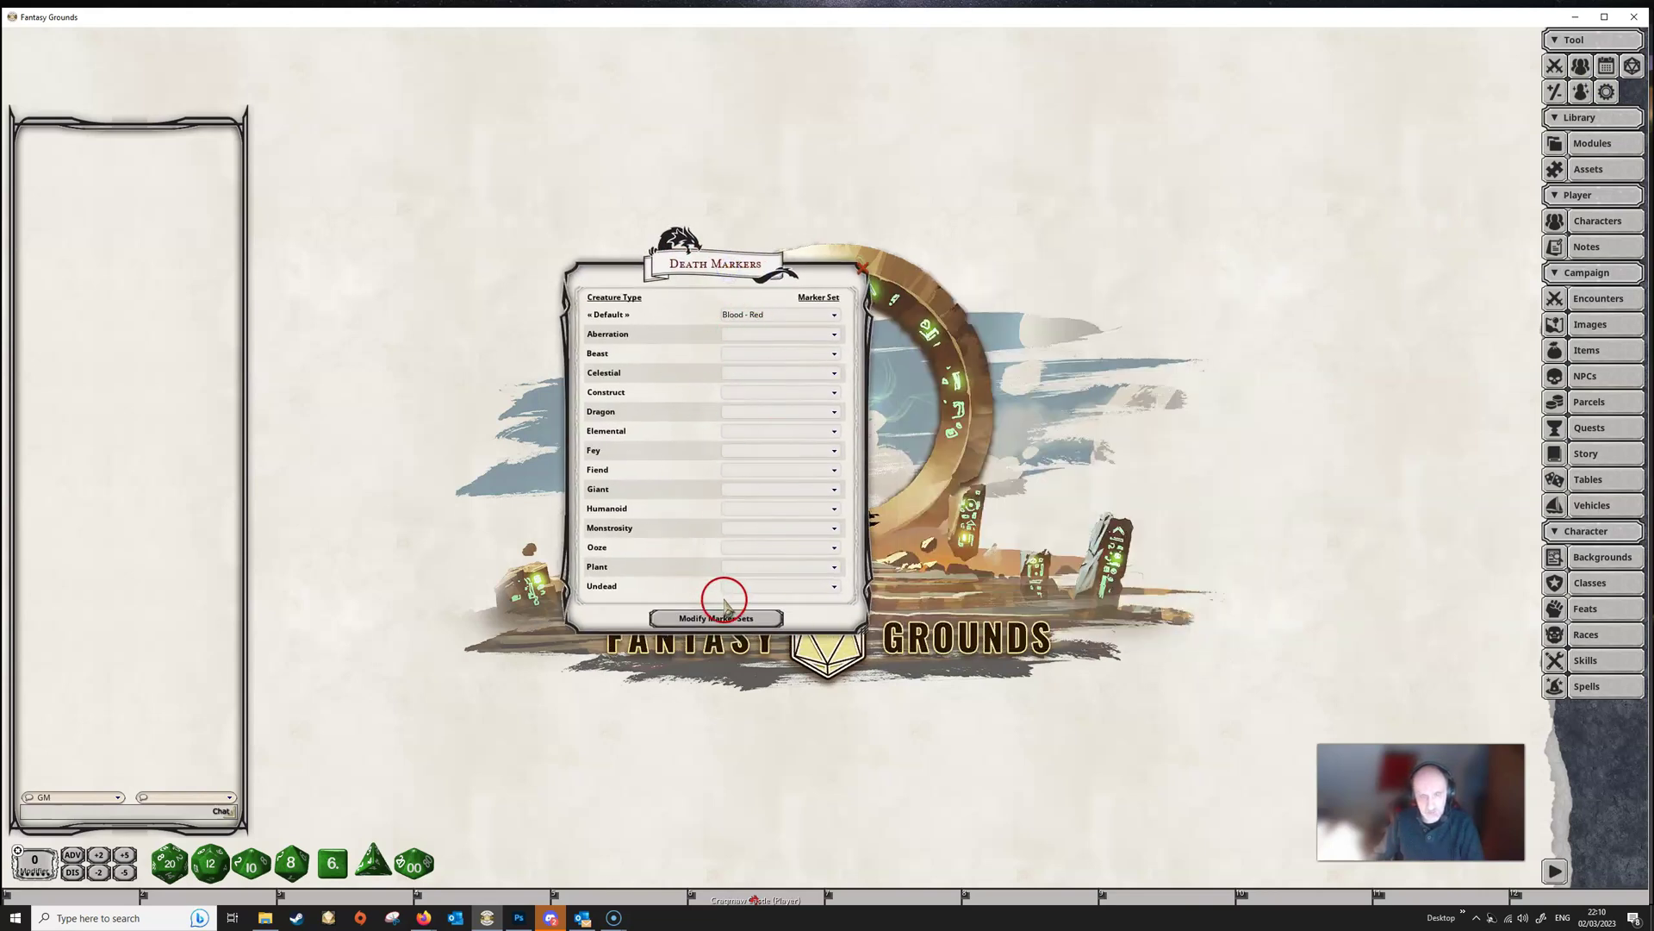
{"action": "left_click", "coordinate": [698, 618]}
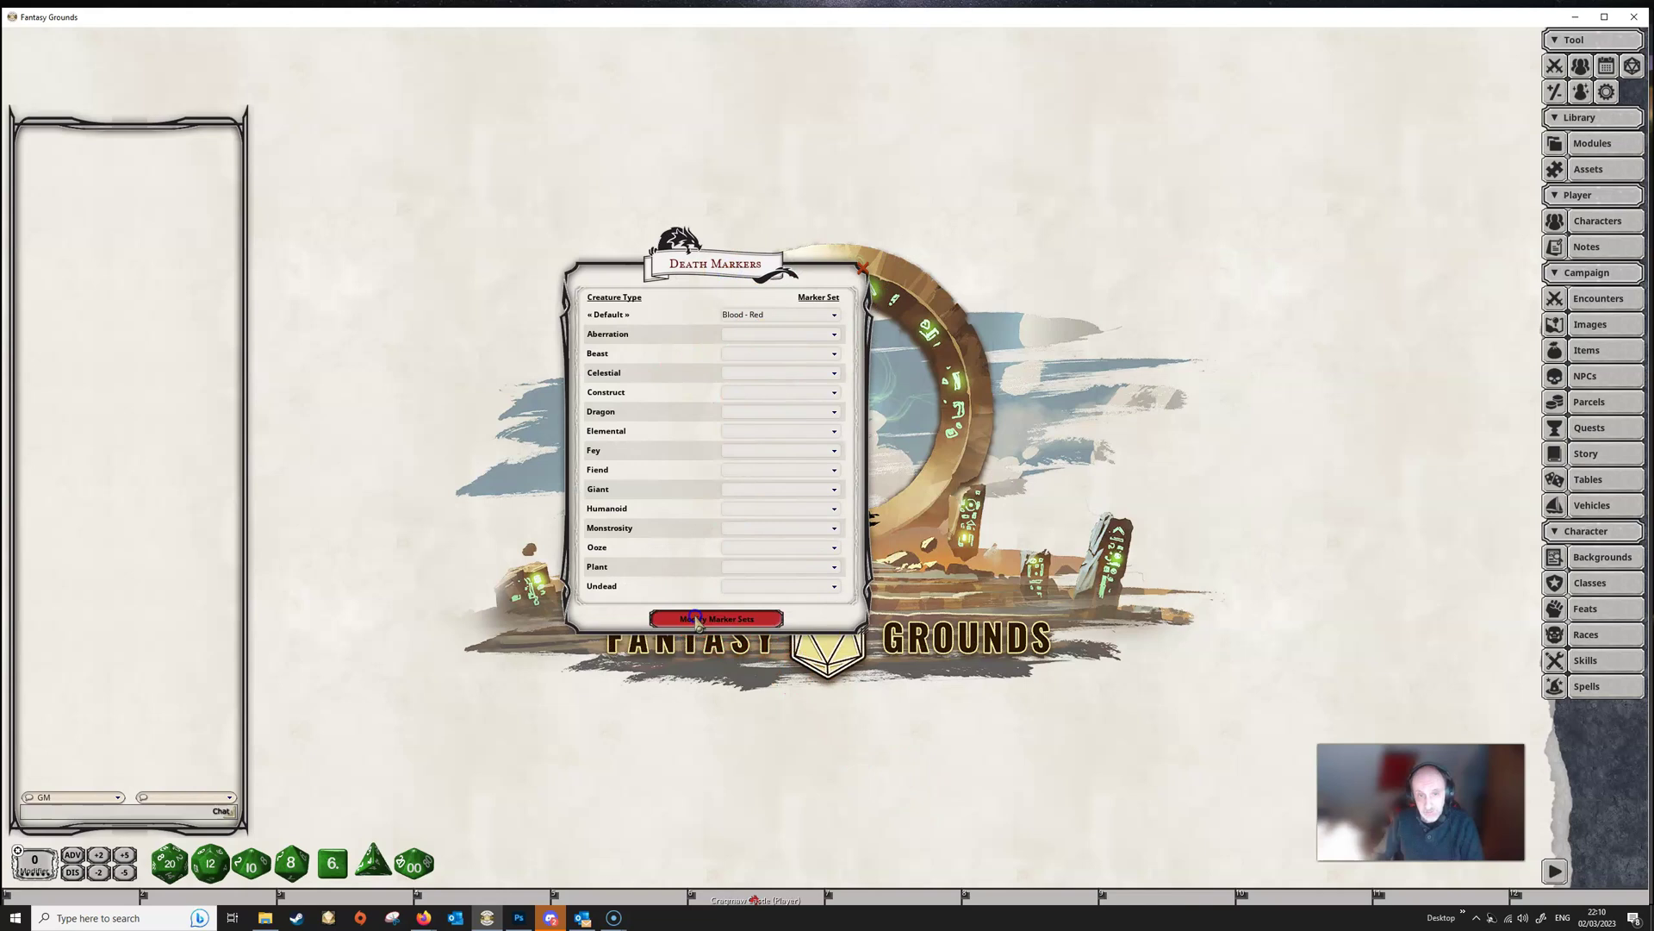
{"action": "mouse_move", "coordinate": [830, 267]}
{"action": "left_mouse_down"}
{"action": "mouse_move", "coordinate": [996, 278]}
{"action": "mouse_move", "coordinate": [1041, 254]}
{"action": "left_mouse_up"}
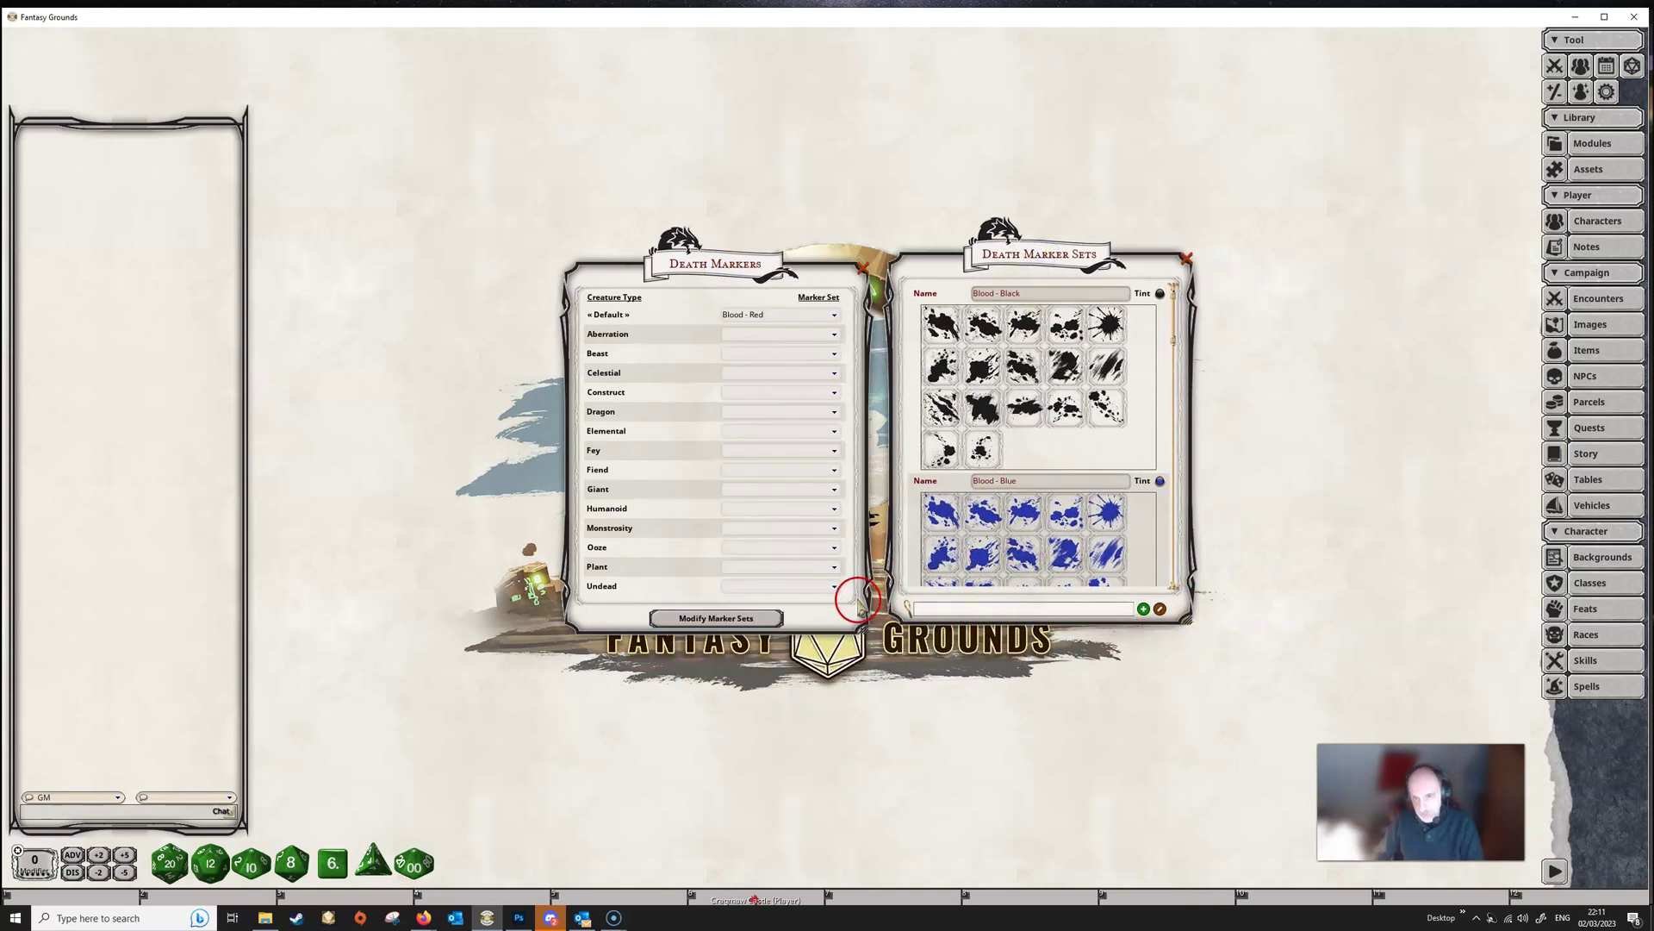
Review the marker sets in edit mode, then add a new blank marker set.
{"action": "left_click", "coordinate": [1160, 609]}
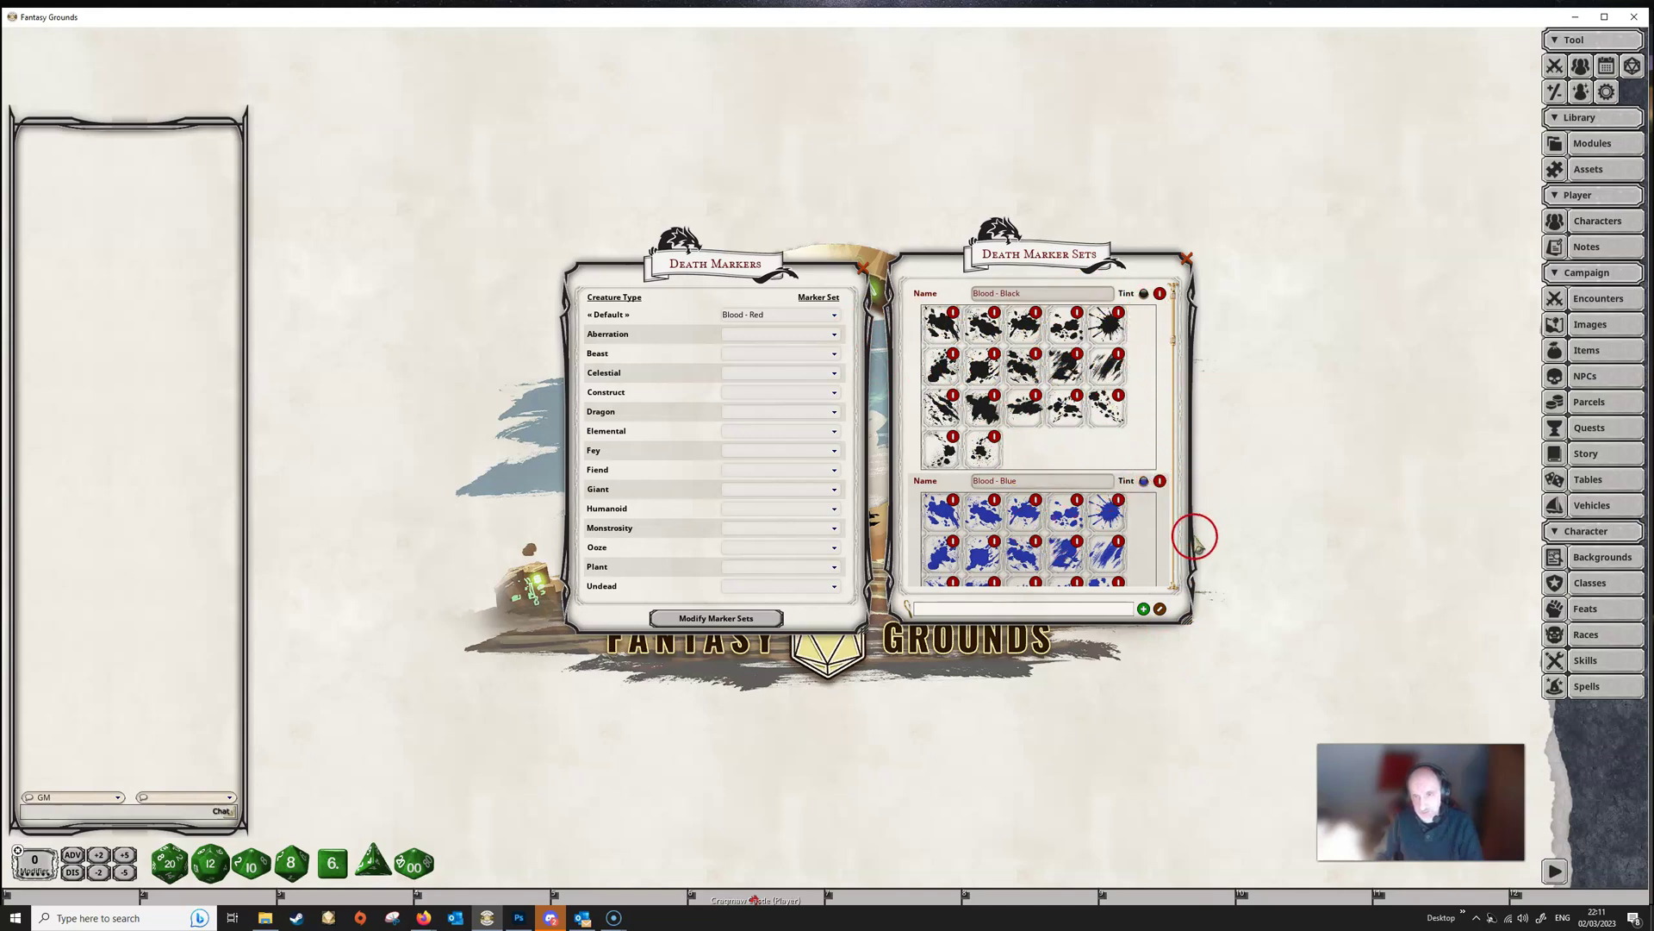
{"action": "scroll", "coordinate": [1103, 553], "scroll_direction": "down", "scroll_amount": 6}
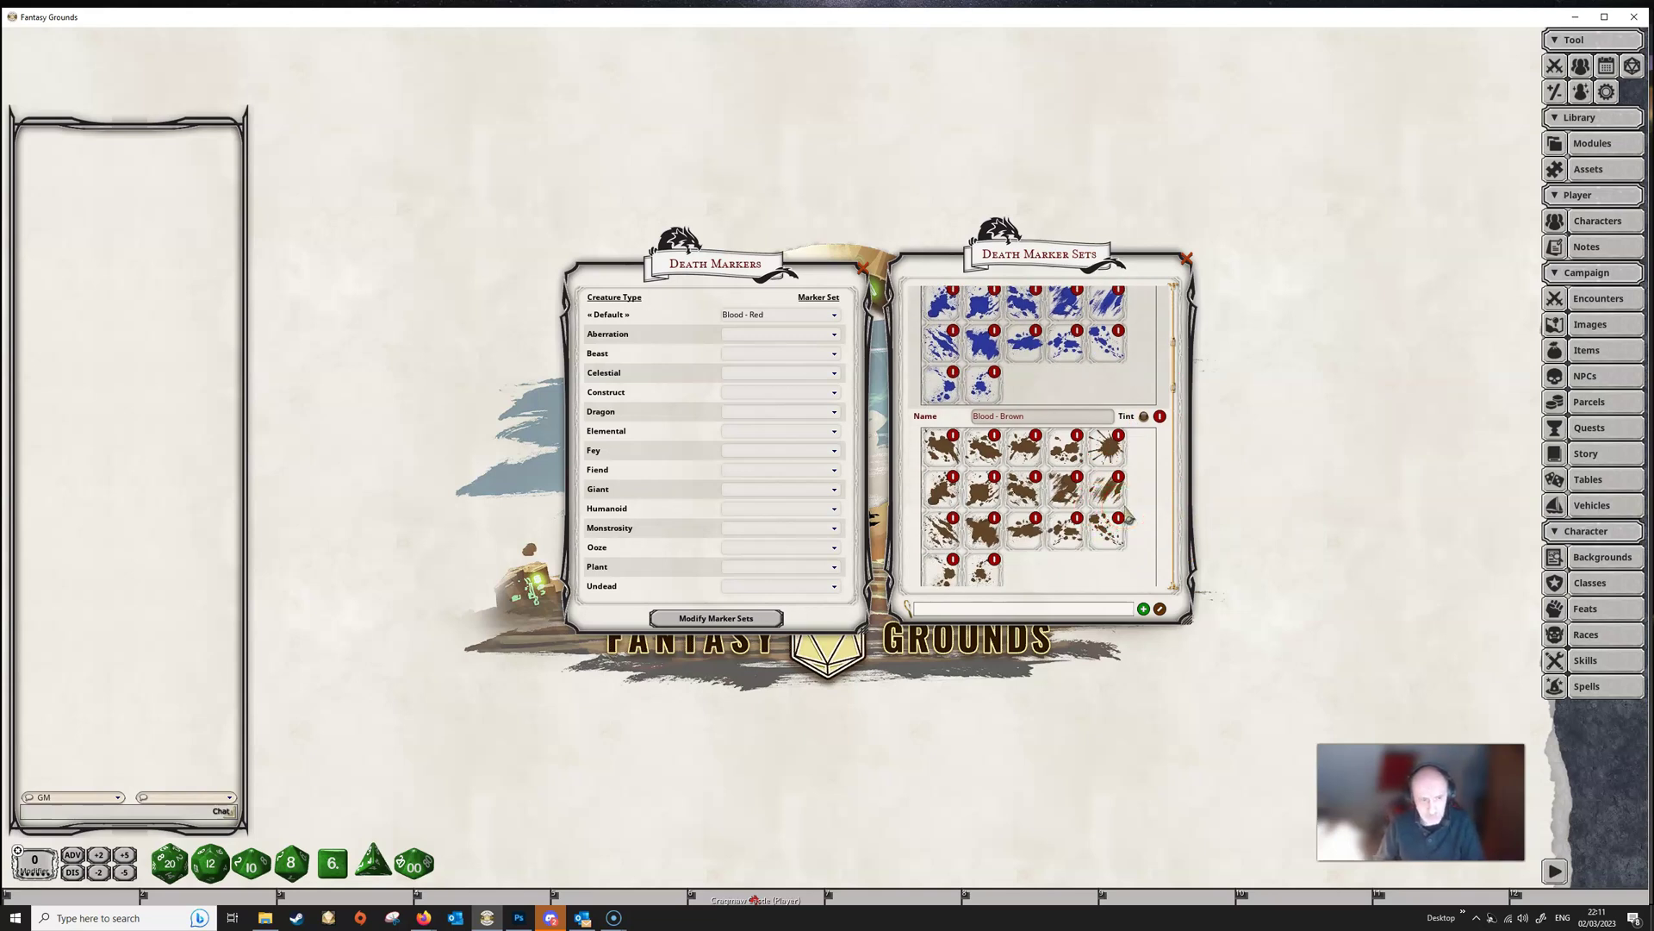
{"action": "scroll", "coordinate": [1128, 517], "scroll_direction": "down", "scroll_amount": 4}
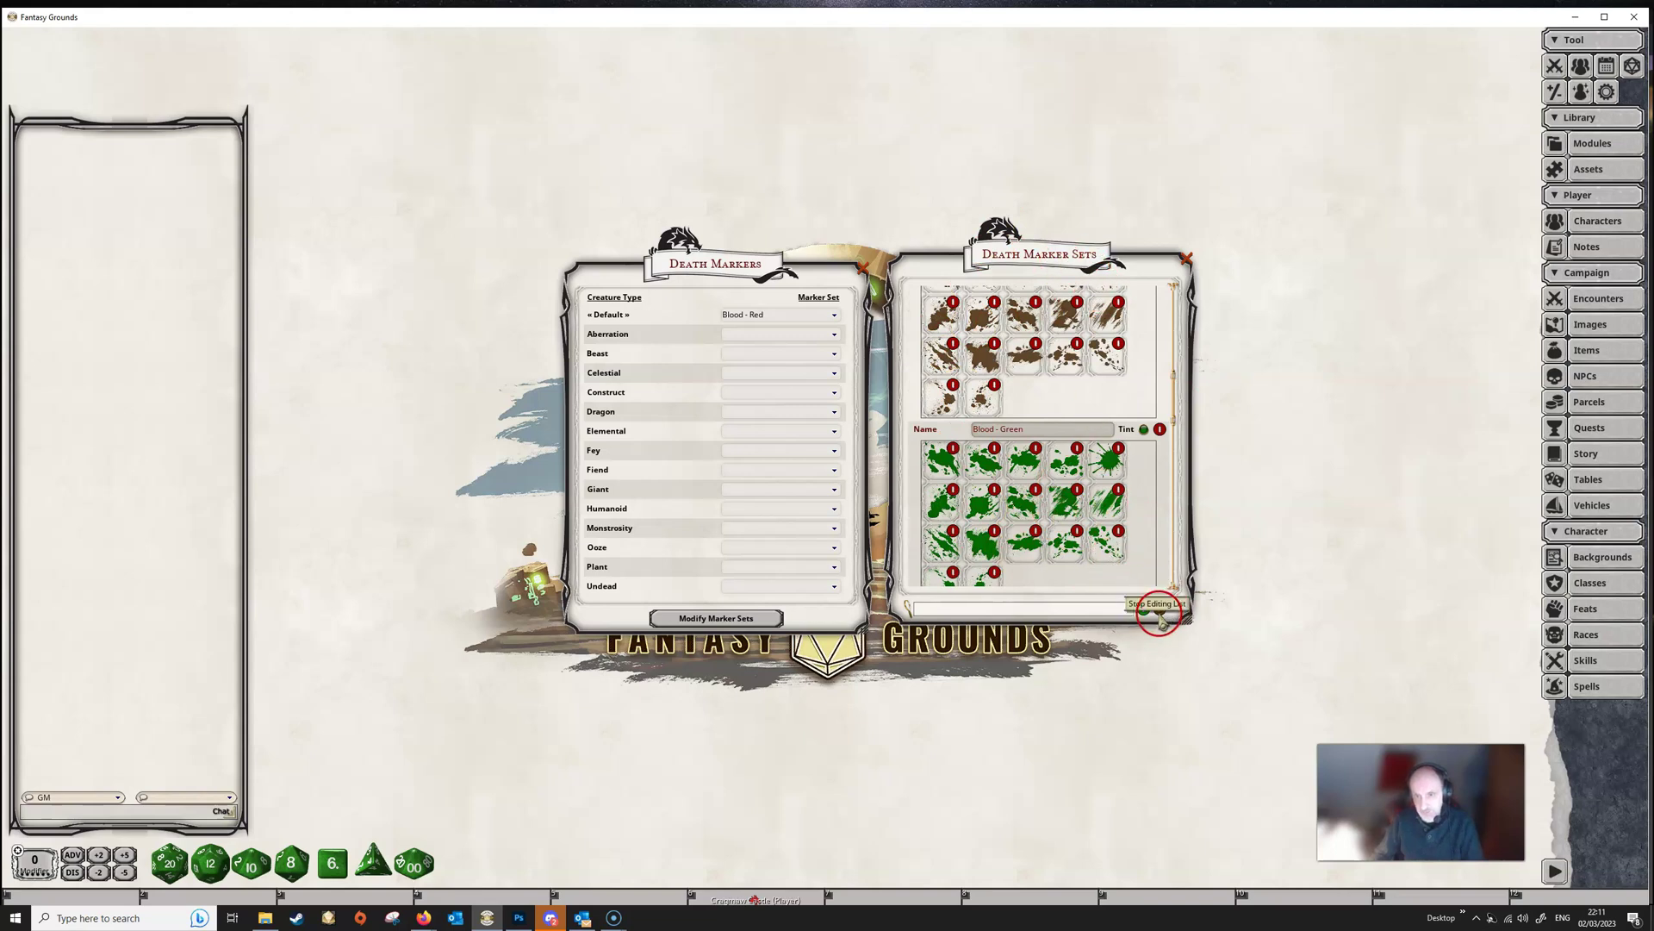
{"action": "left_click", "coordinate": [1160, 610]}
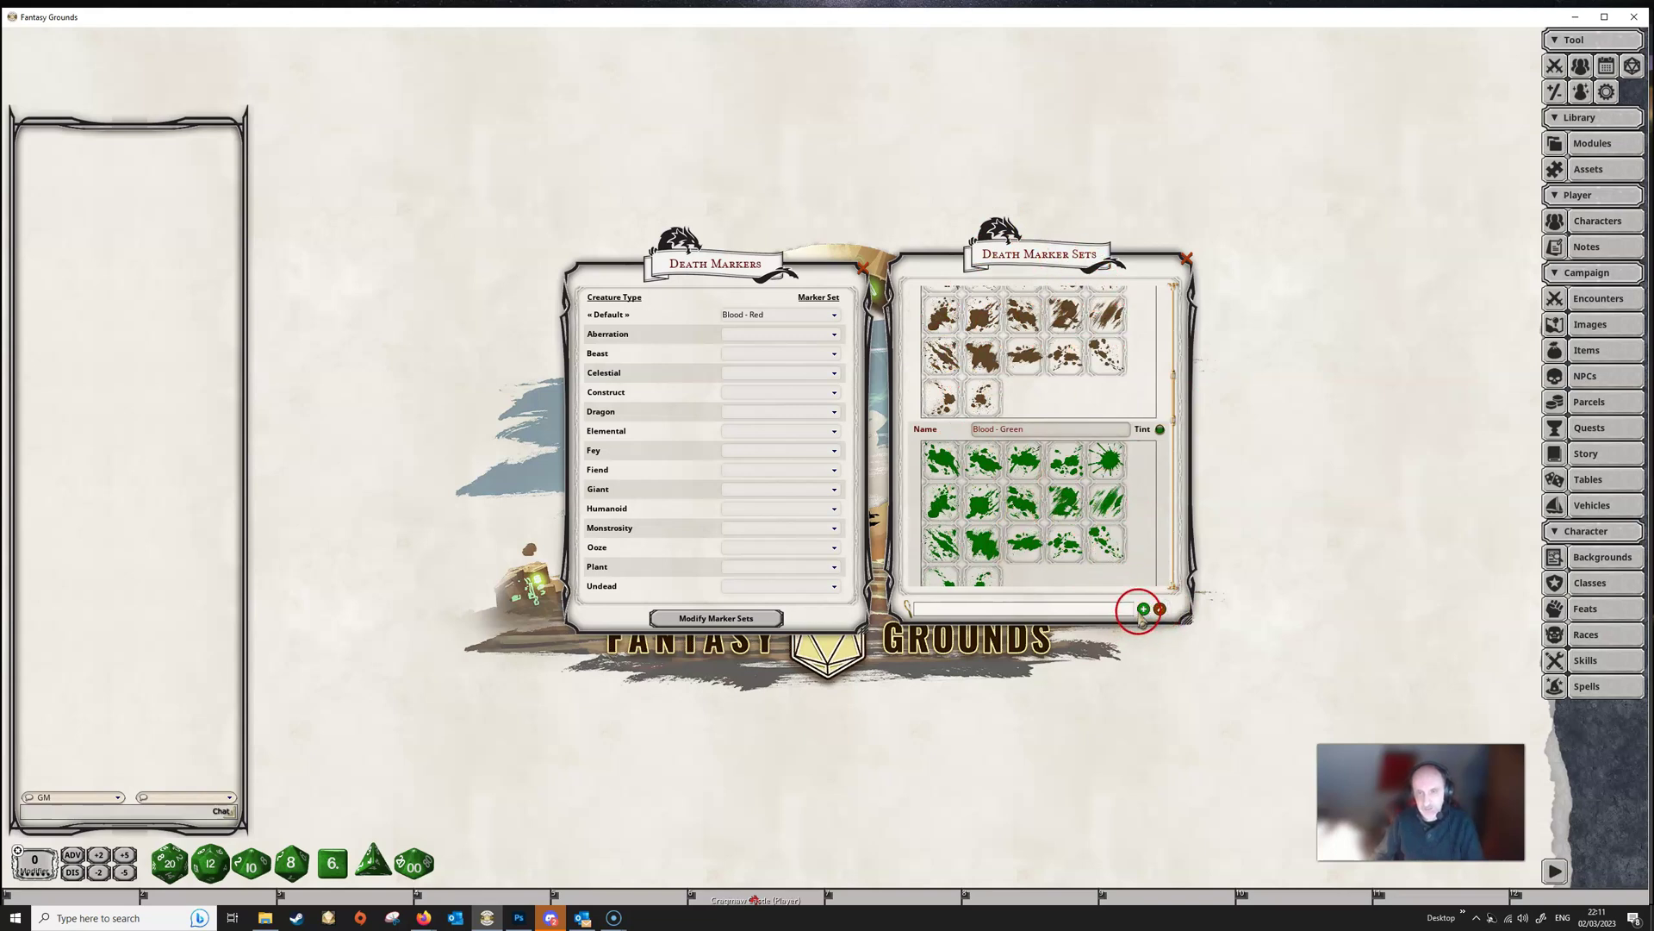
{"action": "left_click", "coordinate": [1144, 609]}
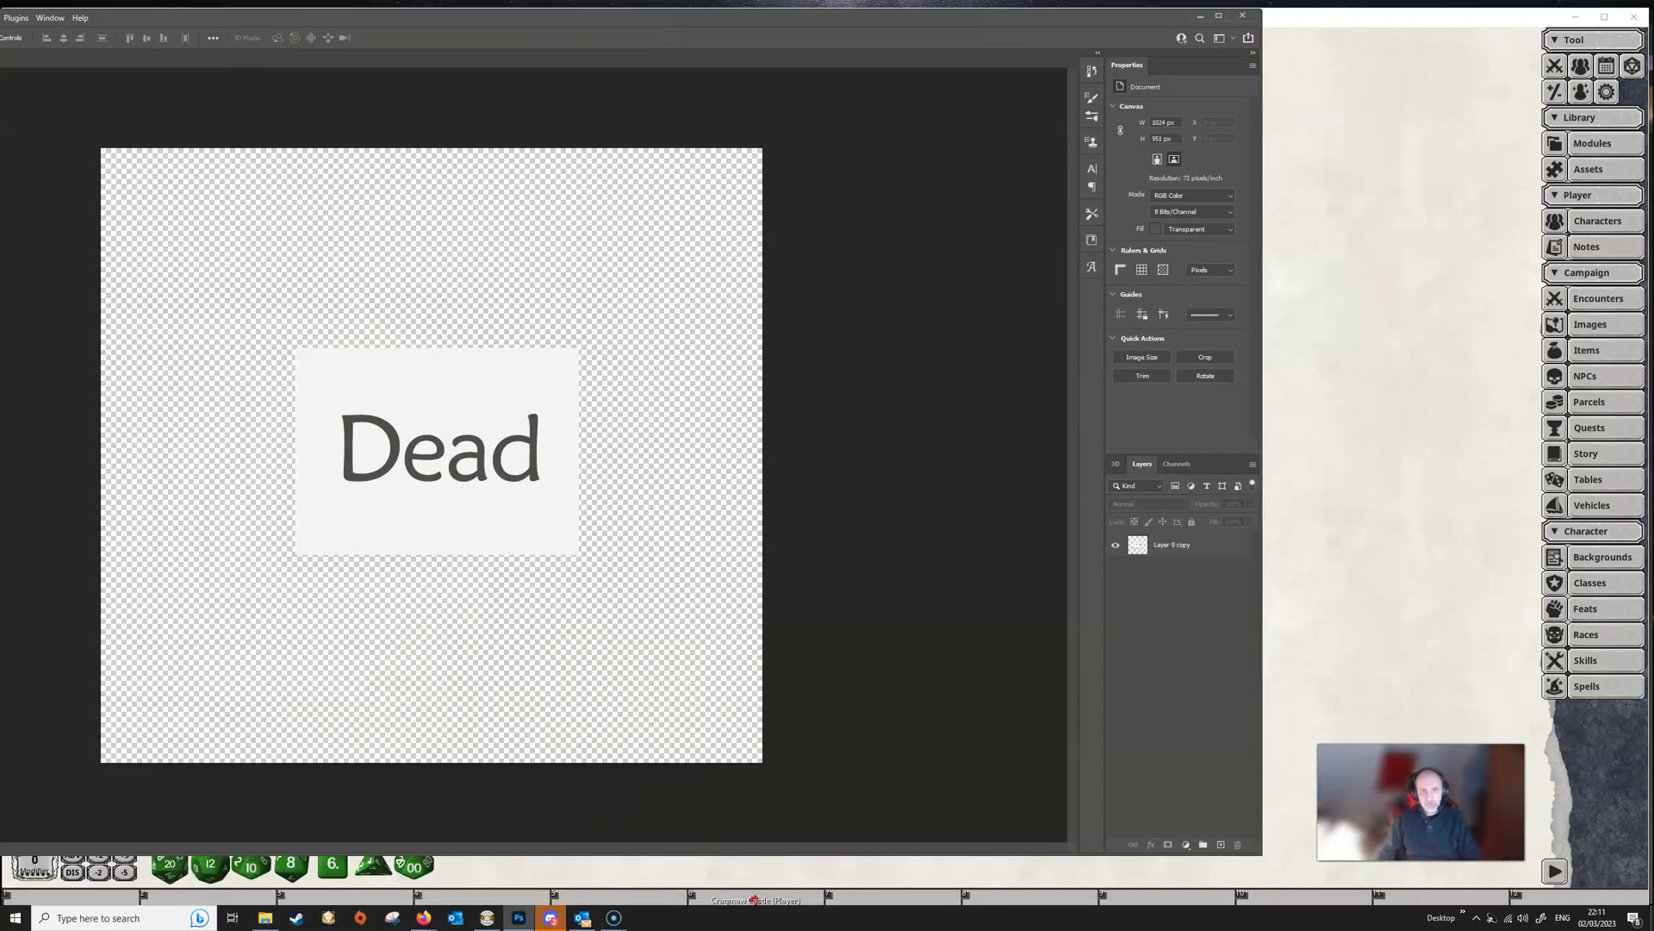
Show the finished Dead image in Photoshop, then move Photoshop aside for File Explorer.
{"action": "left_click_drag", "start_coordinate": [705, 12], "coordinate": [1024, 23]}
{"action": "left_click", "coordinate": [970, 140]}
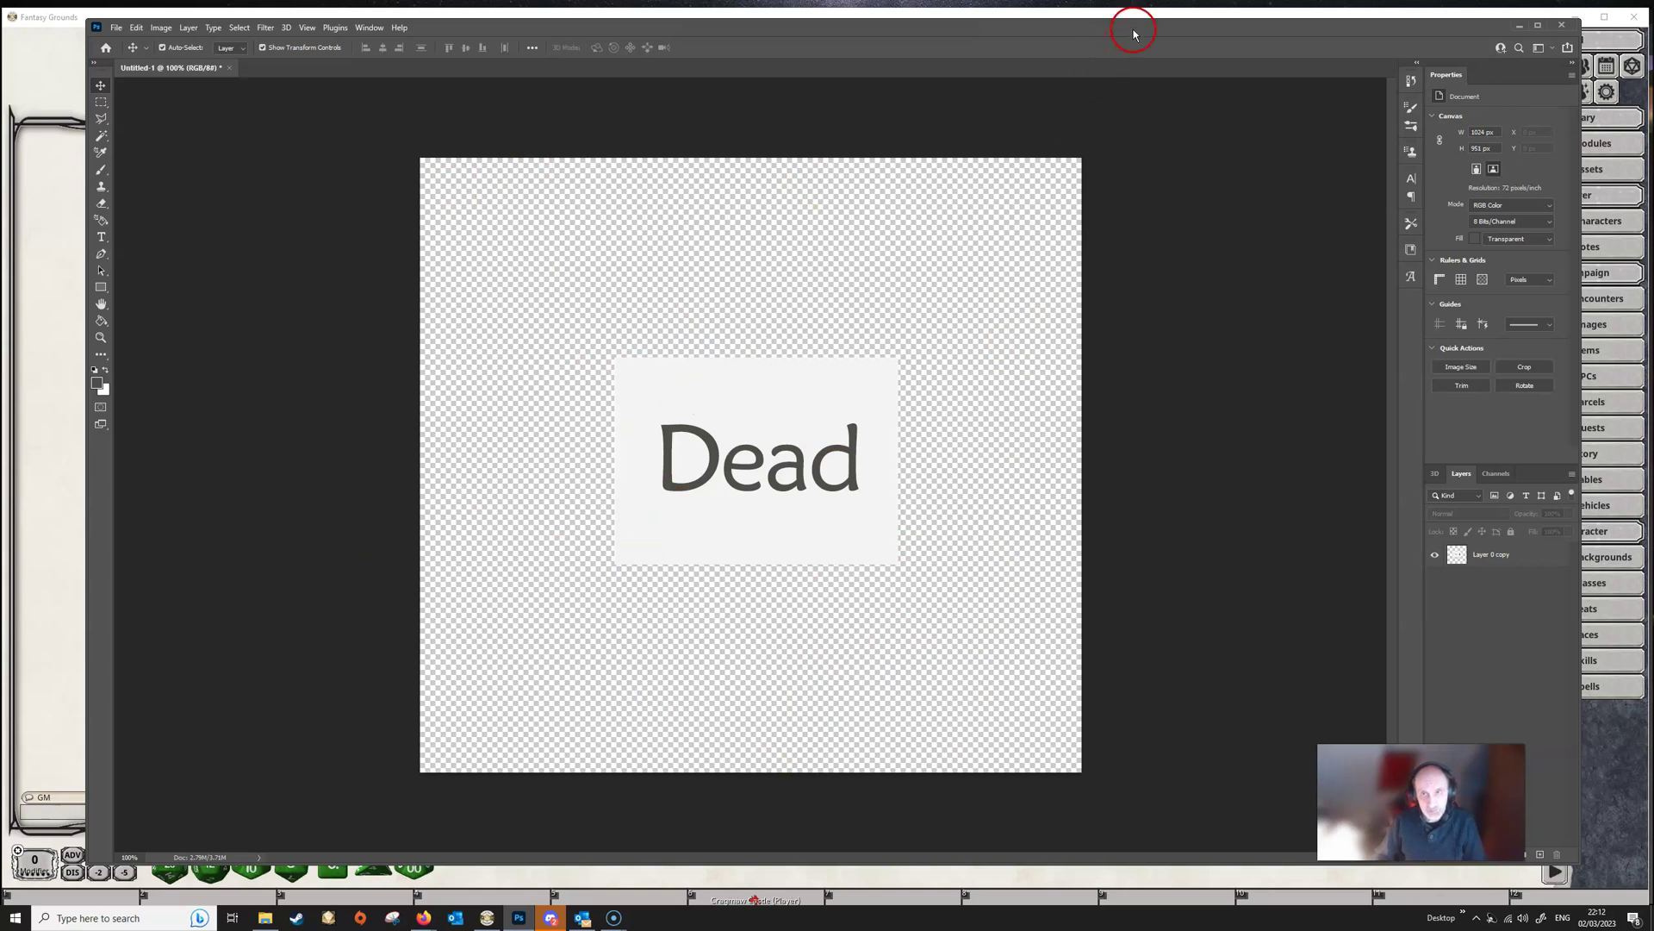
{"action": "left_click_drag", "start_coordinate": [1135, 33], "coordinate": [0, 146]}
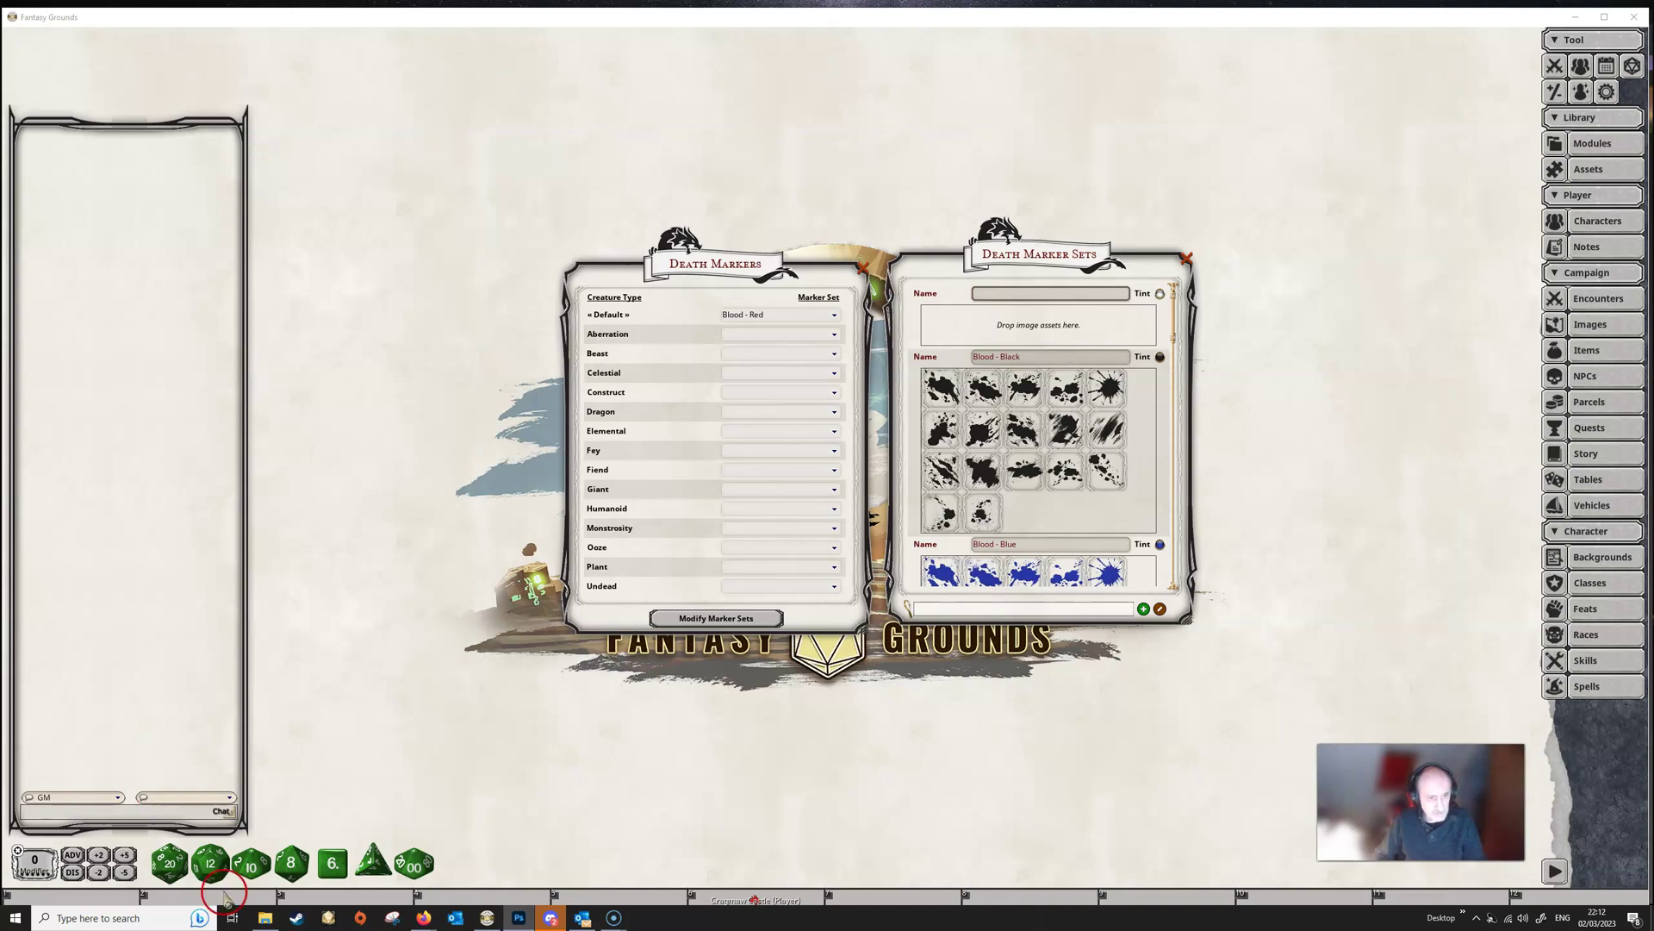
{"action": "left_click", "coordinate": [265, 917]}
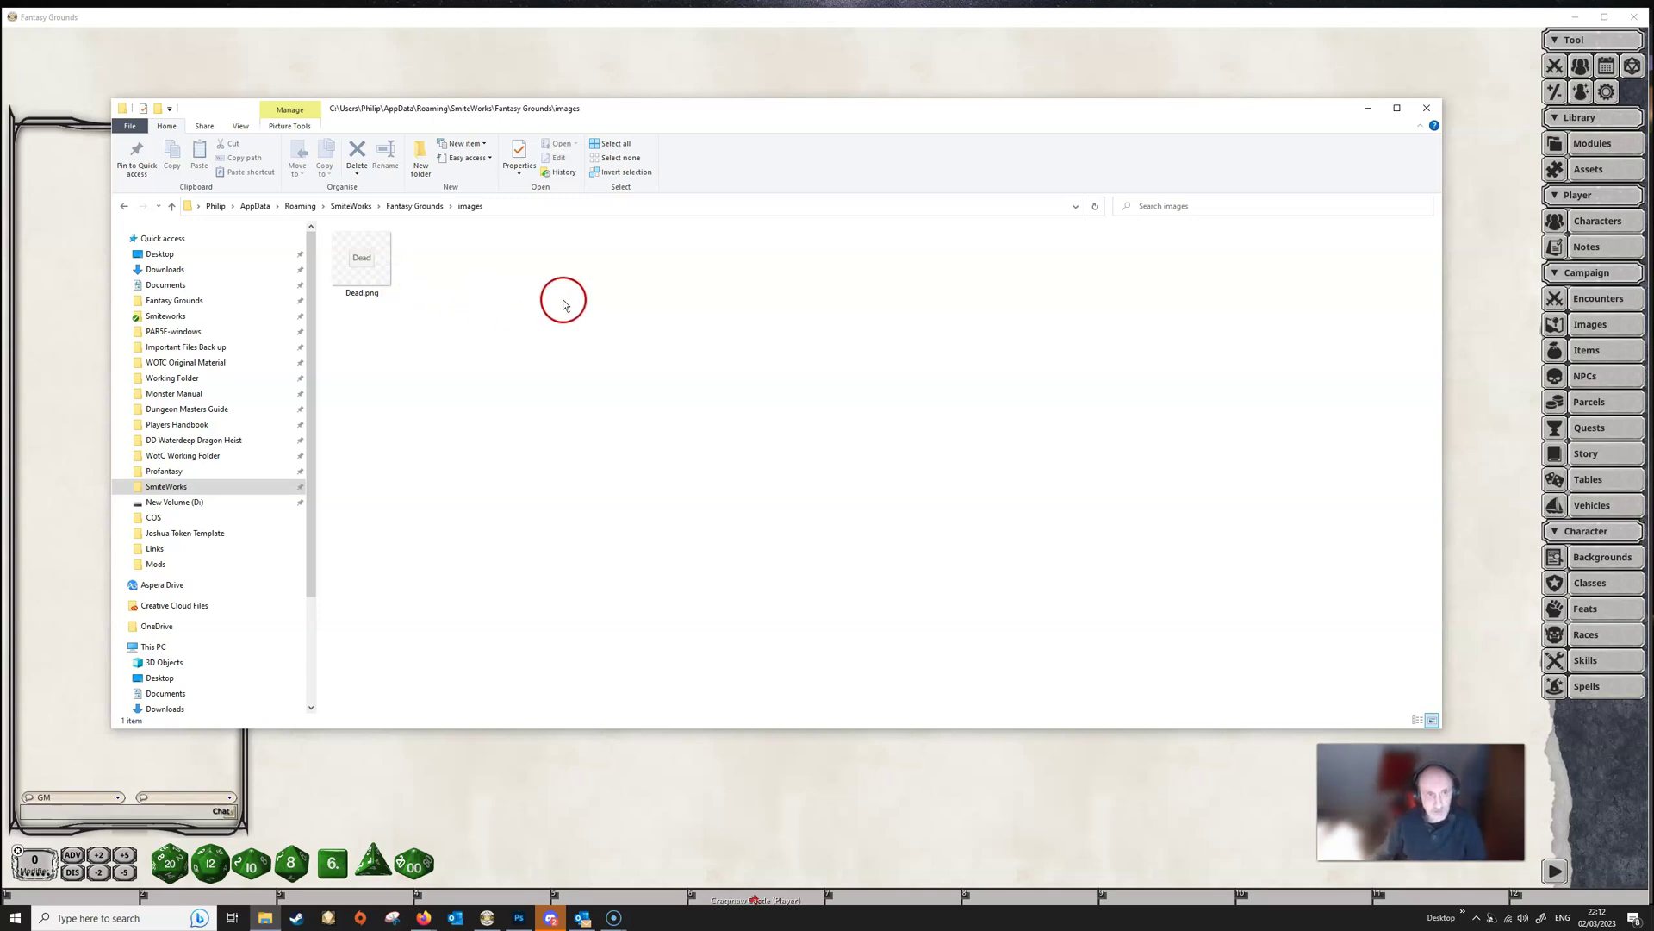
Move the File Explorer window showing Dead.png off-screen to reveal Fantasy Grounds.
{"action": "left_click_drag", "start_coordinate": [882, 109], "coordinate": [0, 173]}
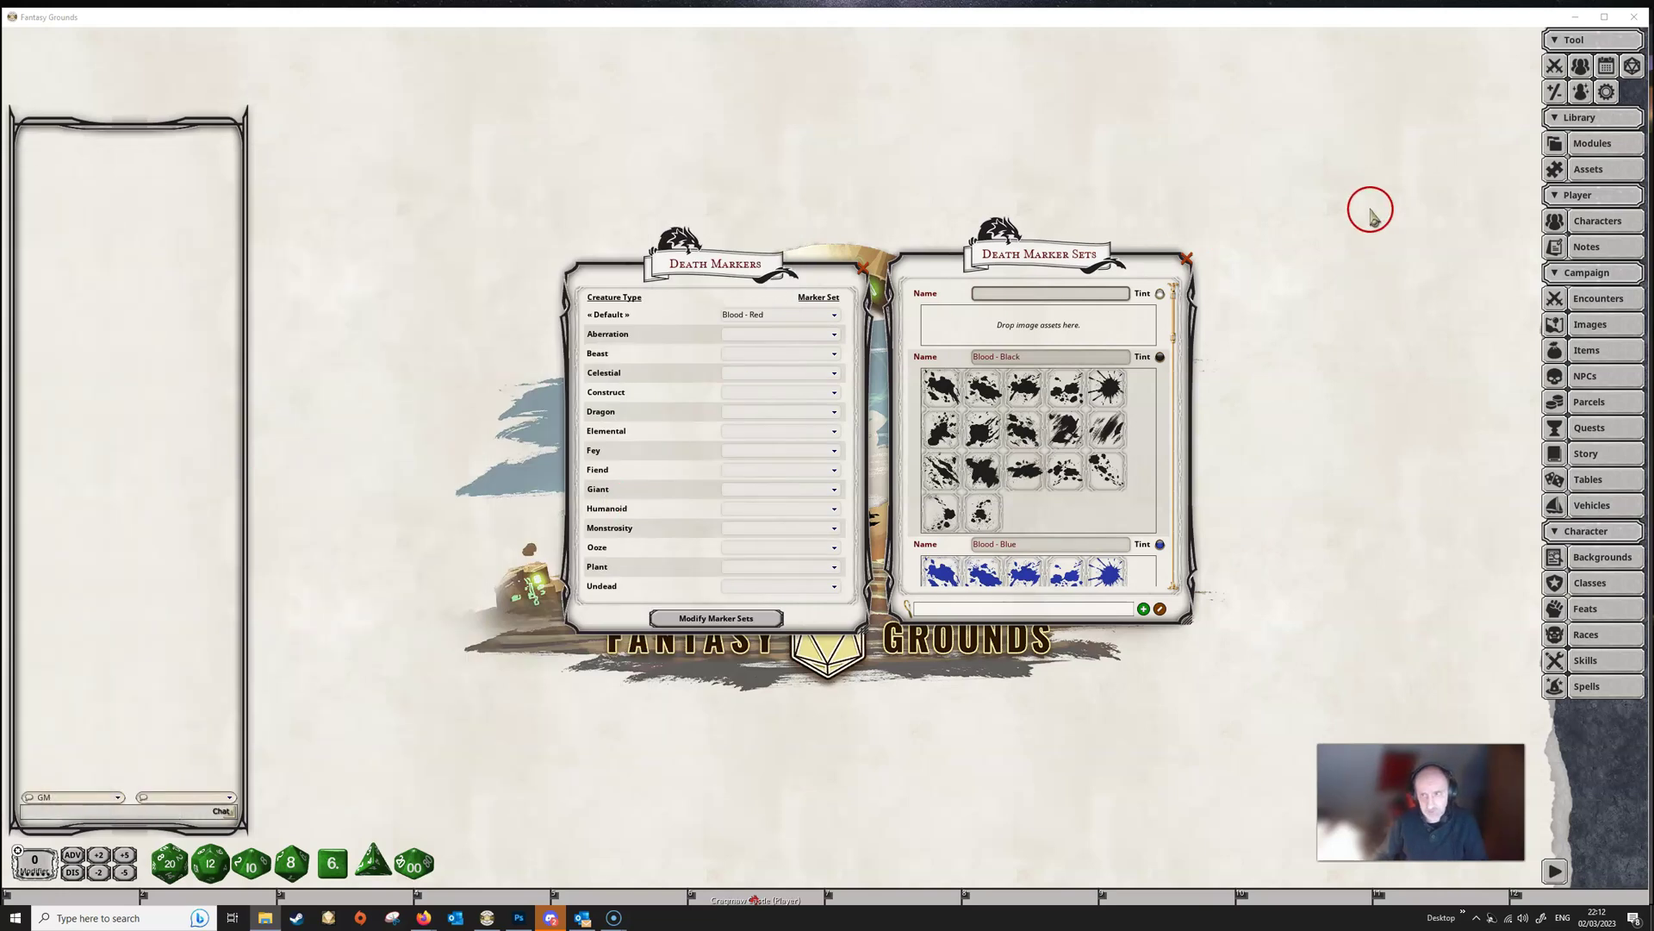
Add Dead.png from Assets > Images > Data to the new marker set.
{"action": "left_click", "coordinate": [1588, 168]}
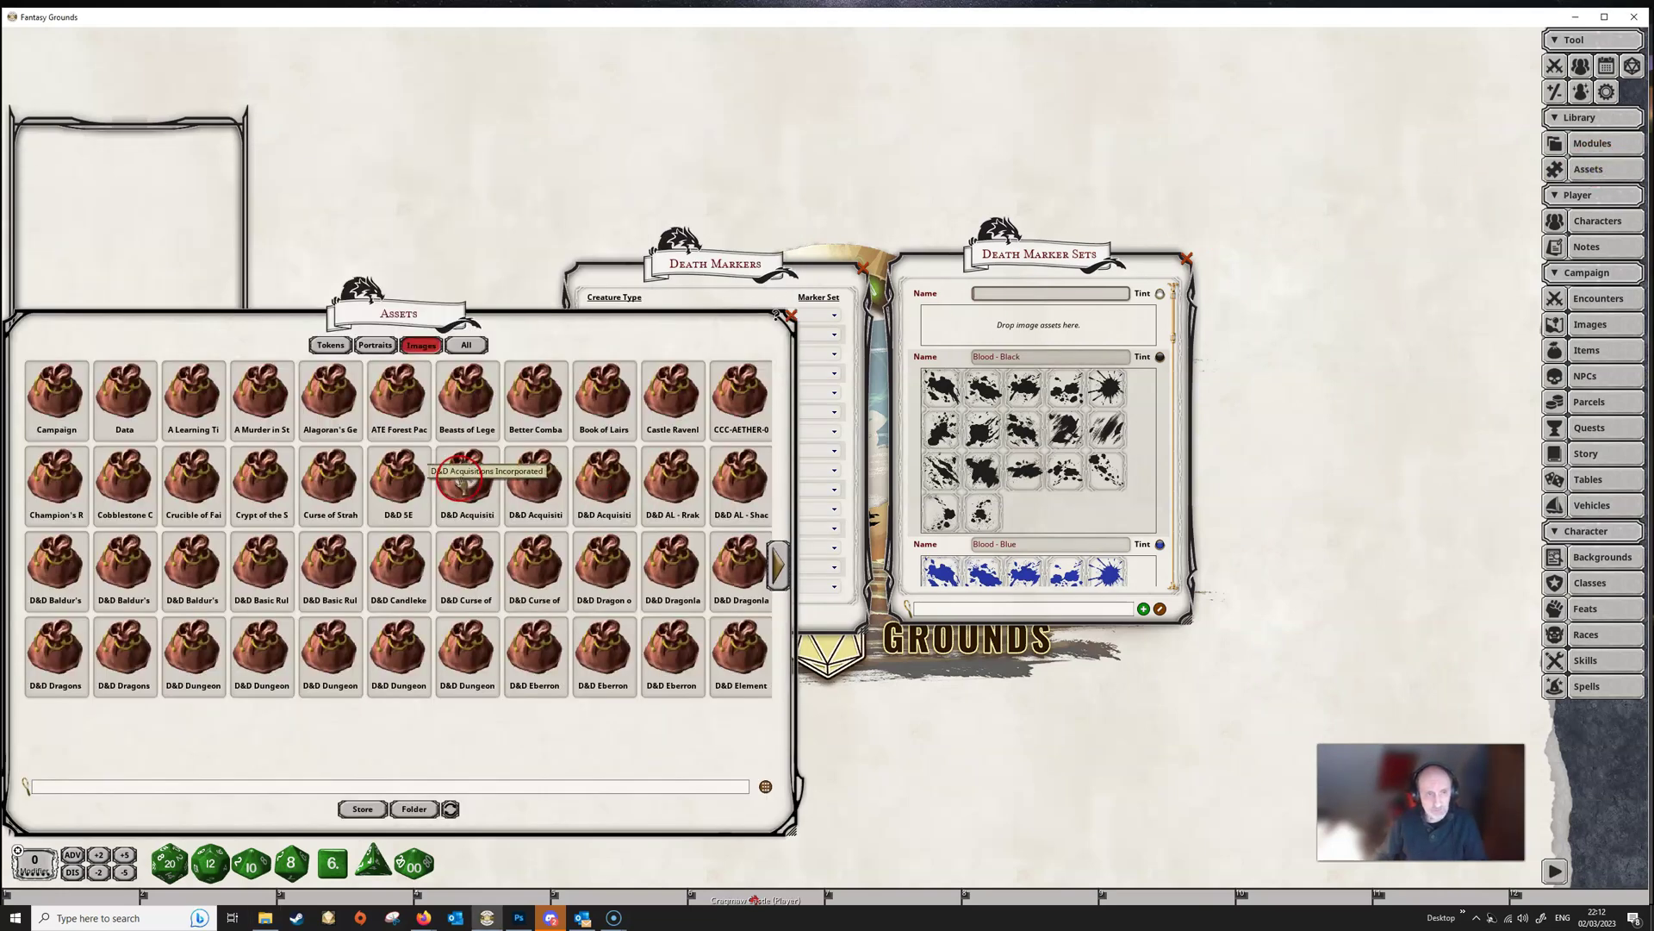
{"action": "left_click", "coordinate": [125, 421]}
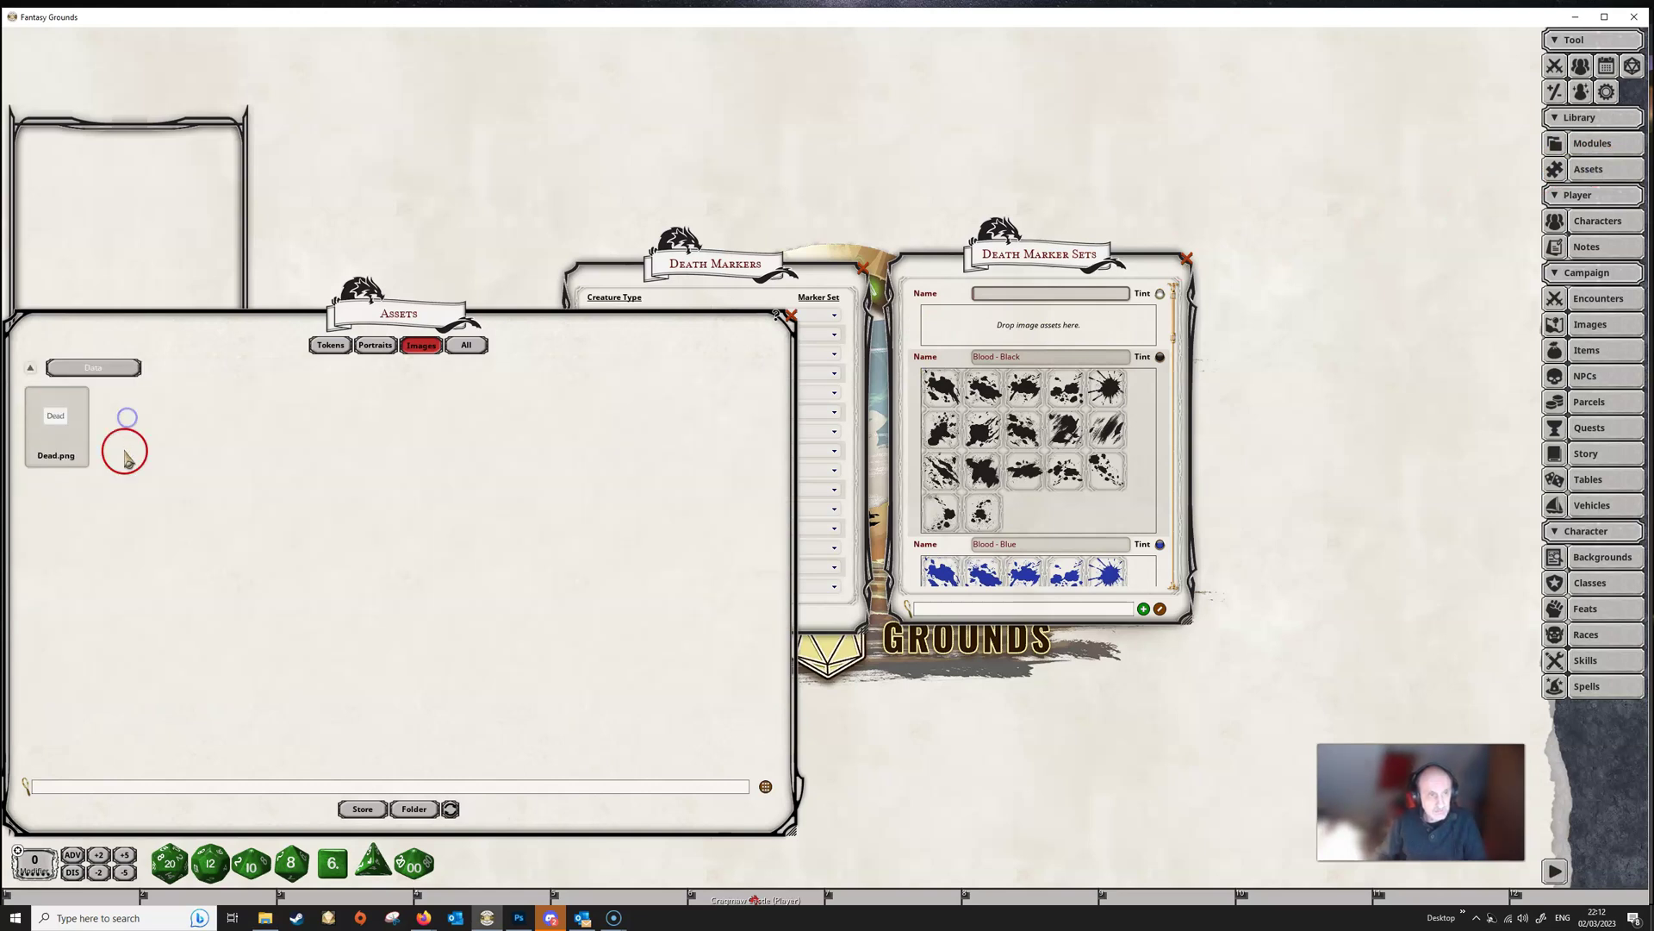
{"action": "left_click_drag", "start_coordinate": [65, 452], "coordinate": [160, 565]}
{"action": "left_click", "coordinate": [684, 427]}
{"action": "left_click_drag", "start_coordinate": [953, 332], "coordinate": [953, 332]}
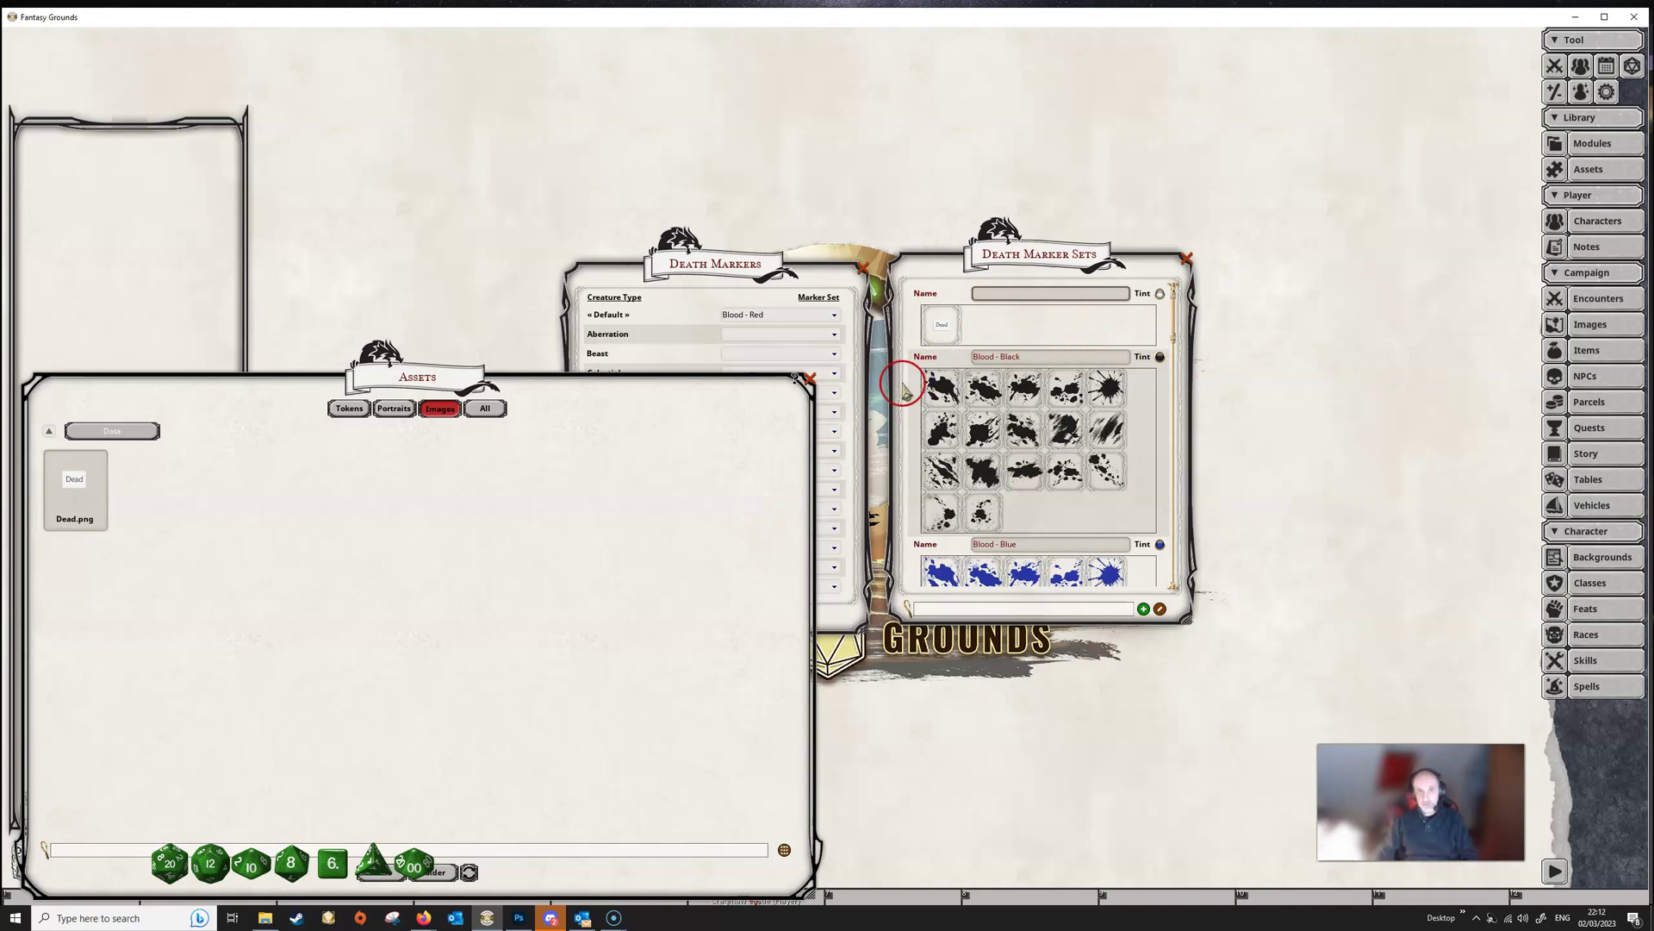
{"action": "left_click", "coordinate": [810, 379]}
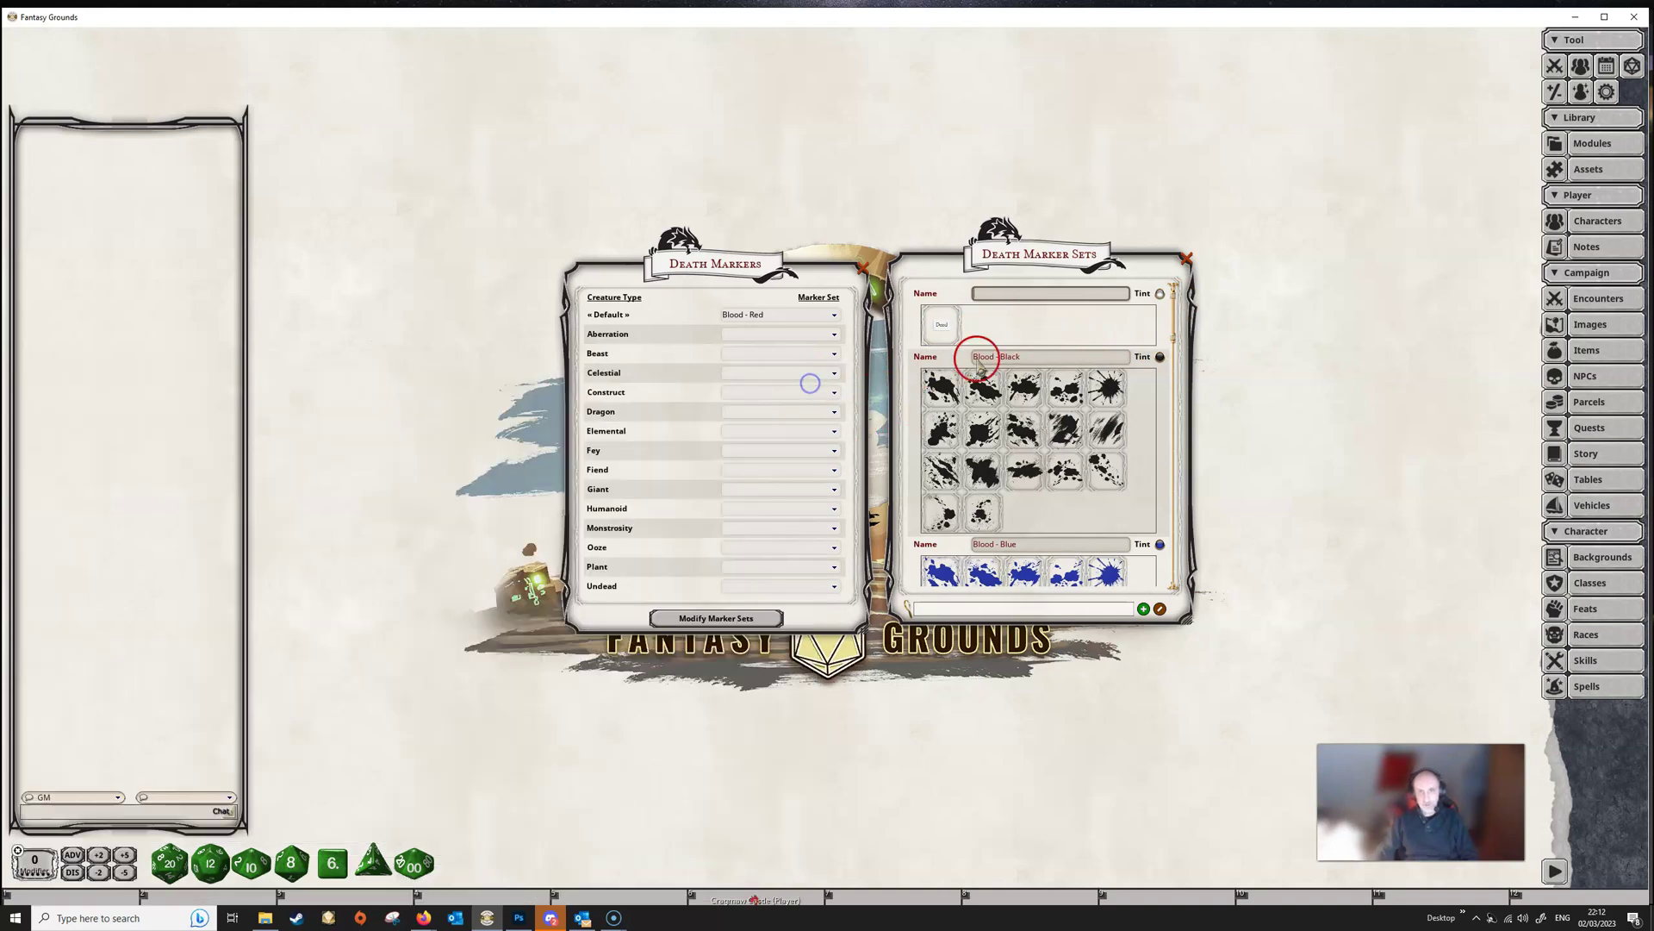
Name the new marker set 'Dead as a Doornail'.
{"action": "left_click", "coordinate": [1004, 297]}
{"action": "type", "text": "Dead as"}
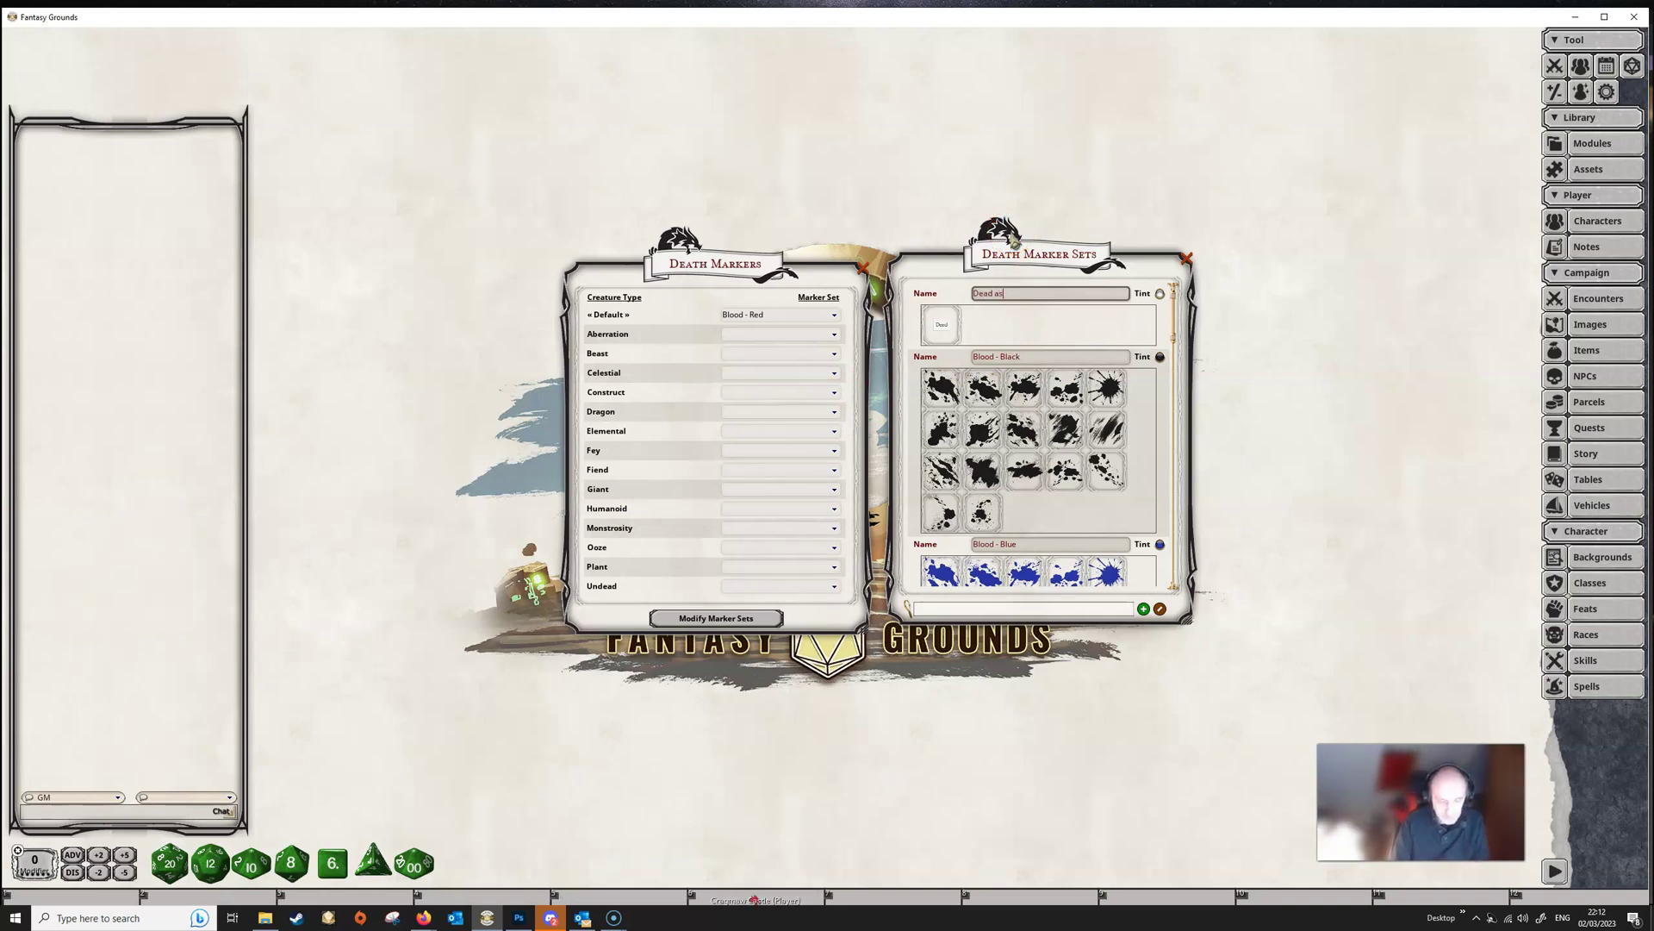
{"action": "type", "text": " a Door"}
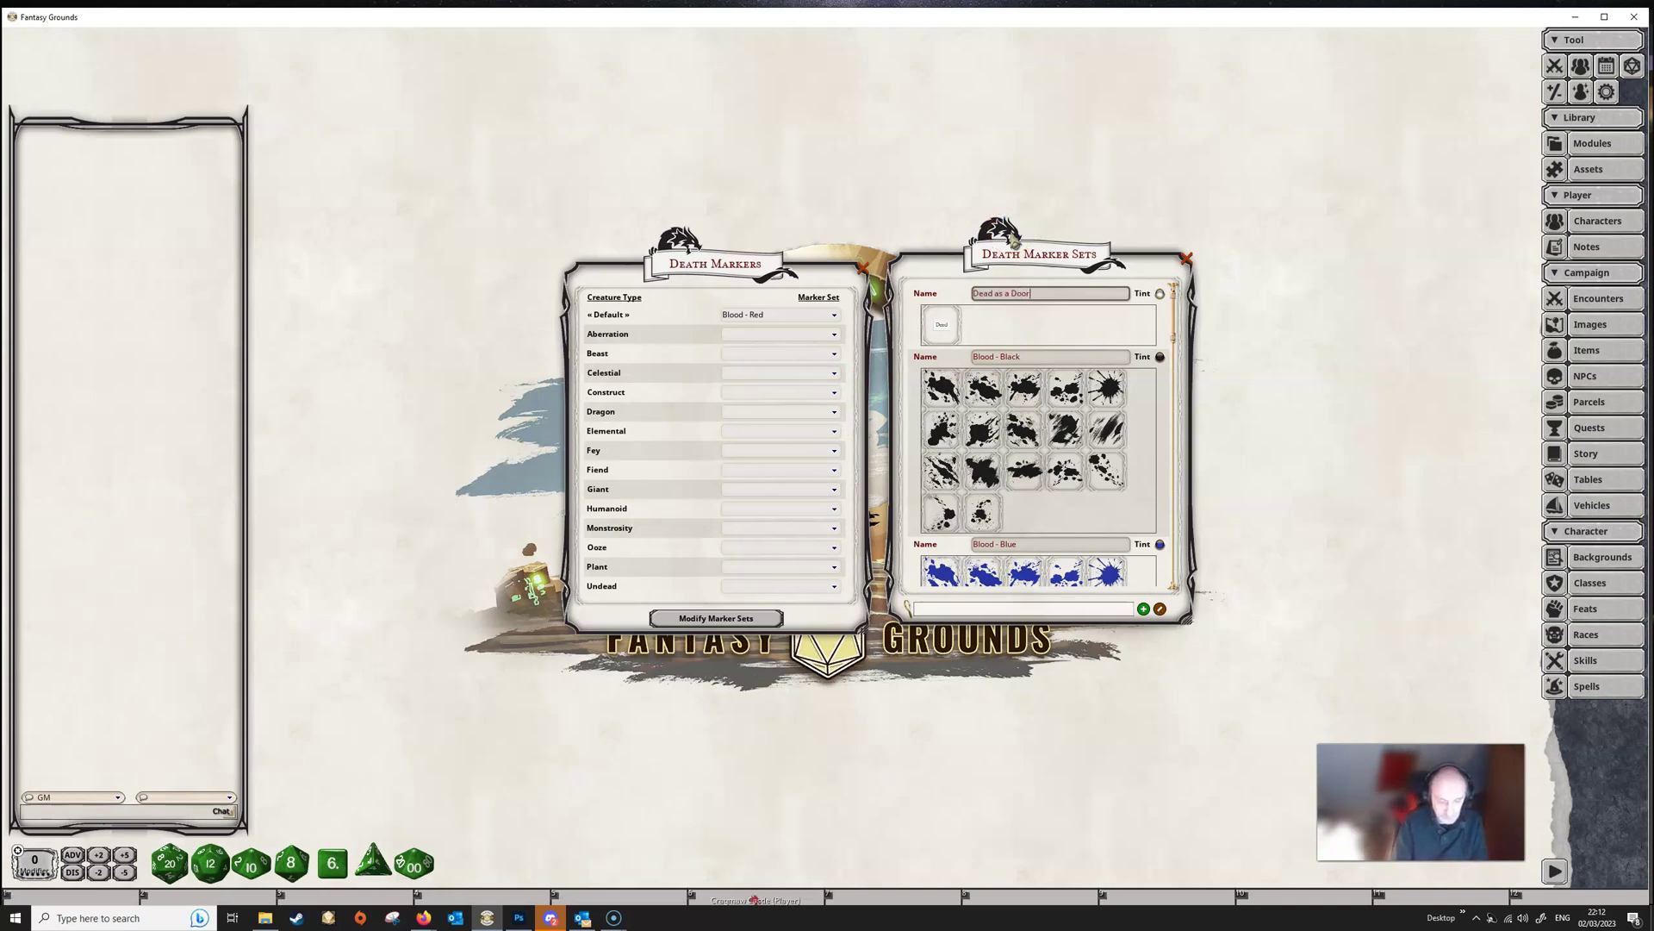
{"action": "type", "text": "nail"}
{"action": "left_click", "coordinate": [1079, 296]}
{"action": "left_click", "coordinate": [980, 336]}
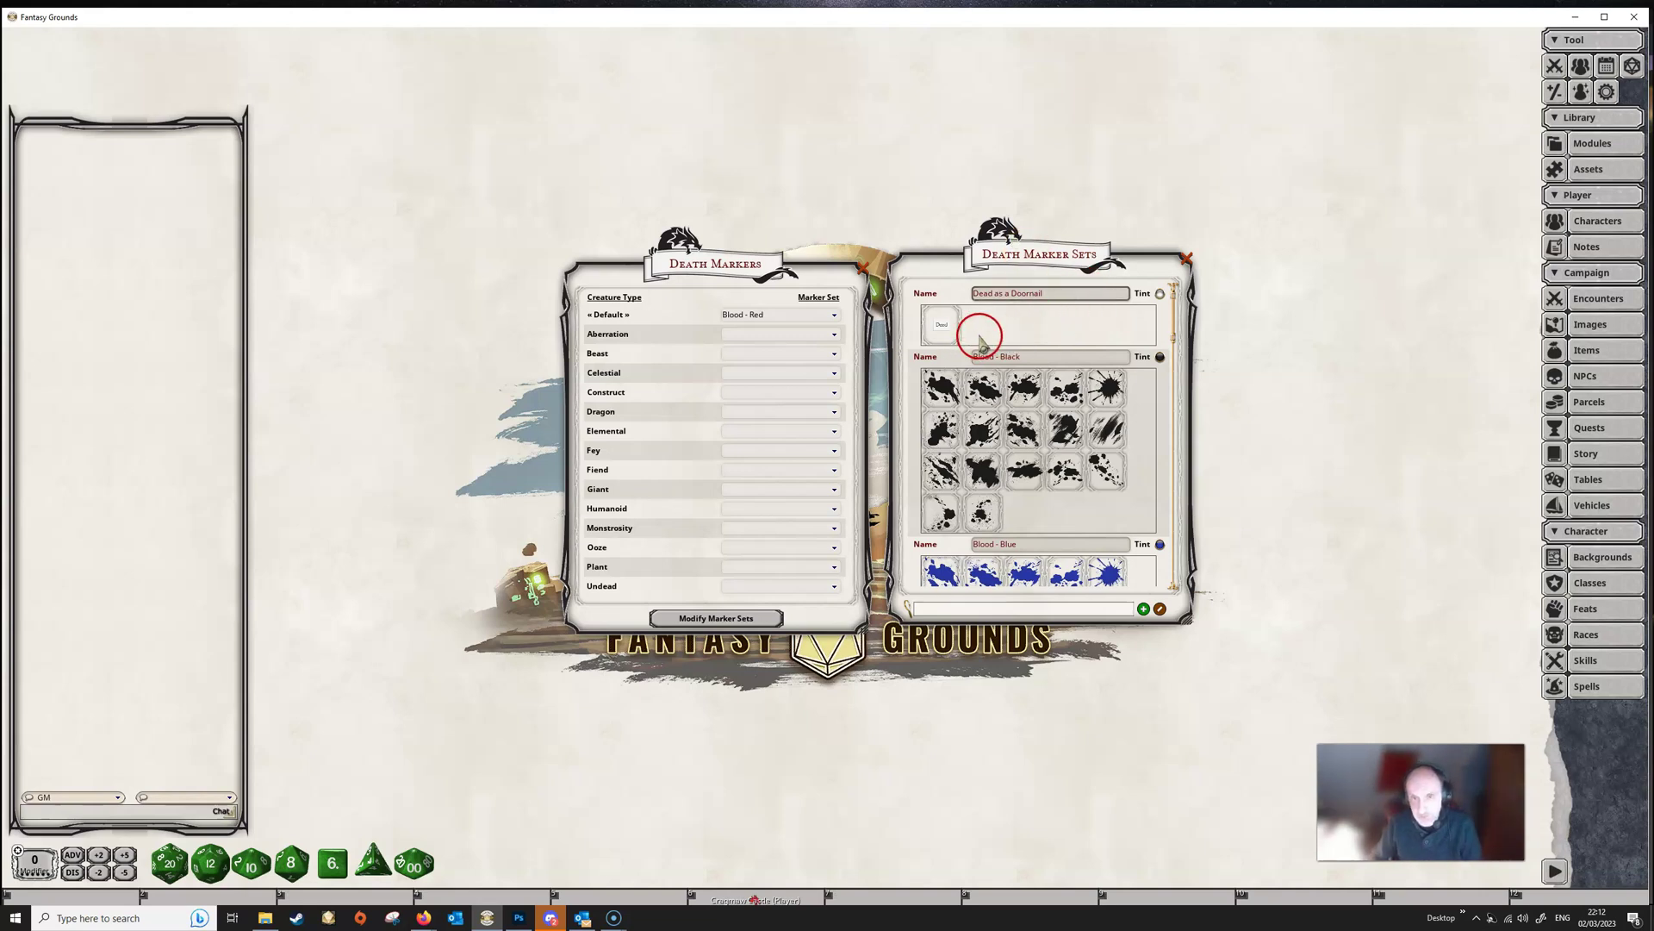
Give the Dead as a Doornail set a light green tint in the Choose Color picker.
{"action": "left_click", "coordinate": [1161, 294]}
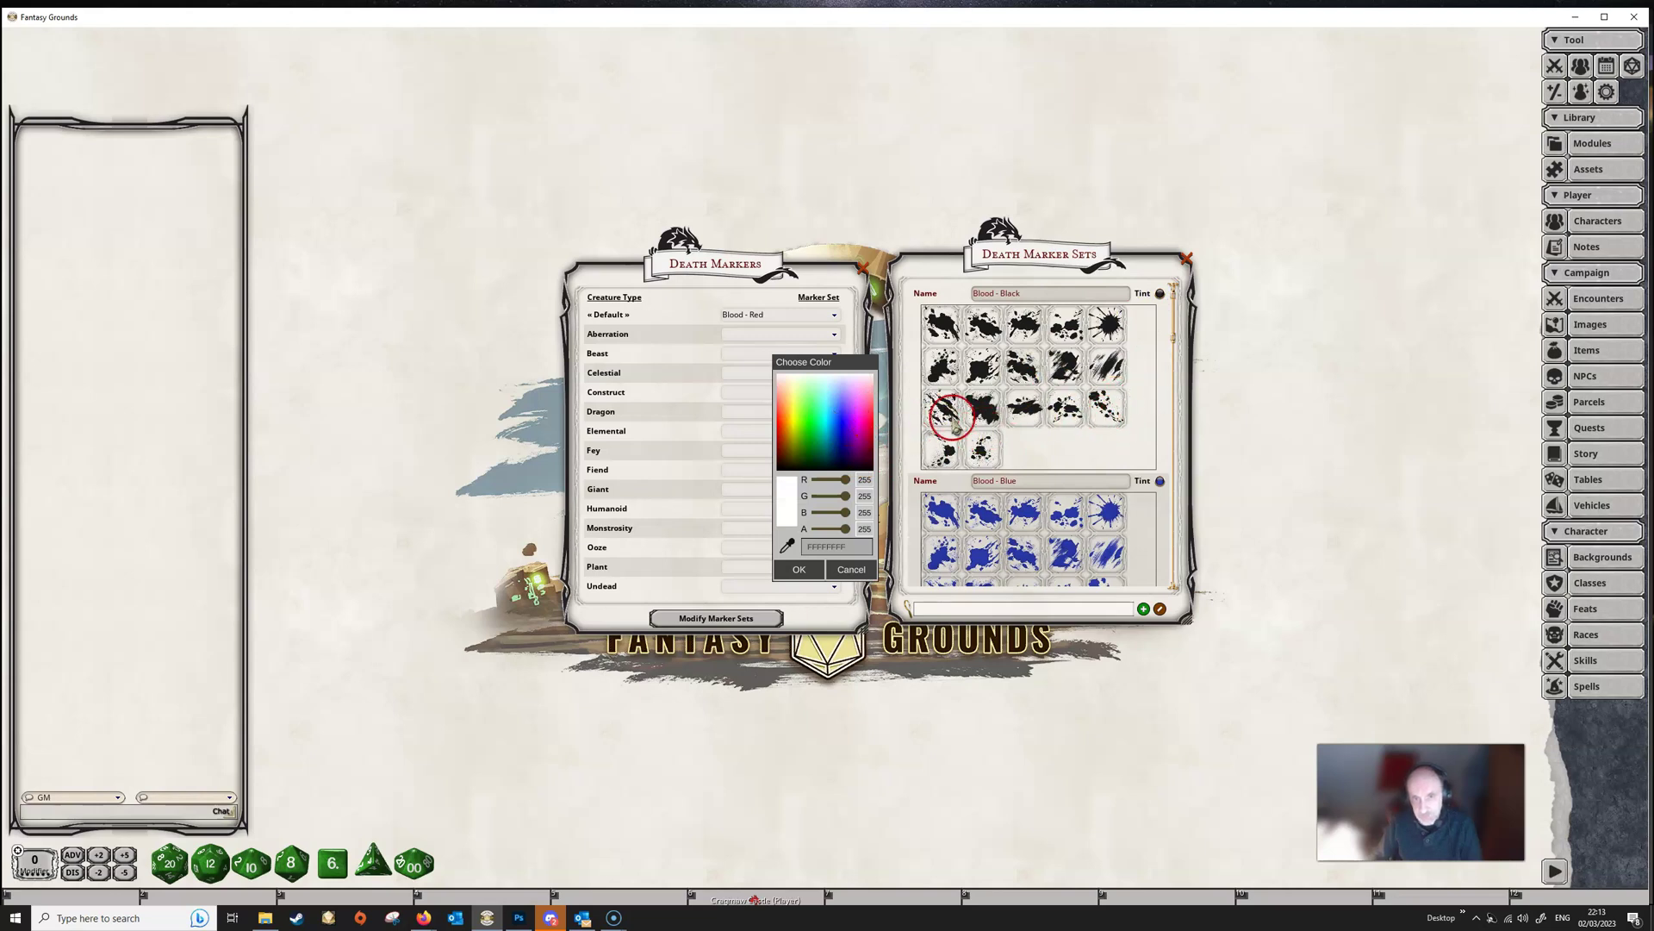
{"action": "left_click_drag", "start_coordinate": [851, 431], "coordinate": [810, 403]}
{"action": "scroll", "coordinate": [1105, 440], "scroll_direction": "down", "scroll_amount": 3}
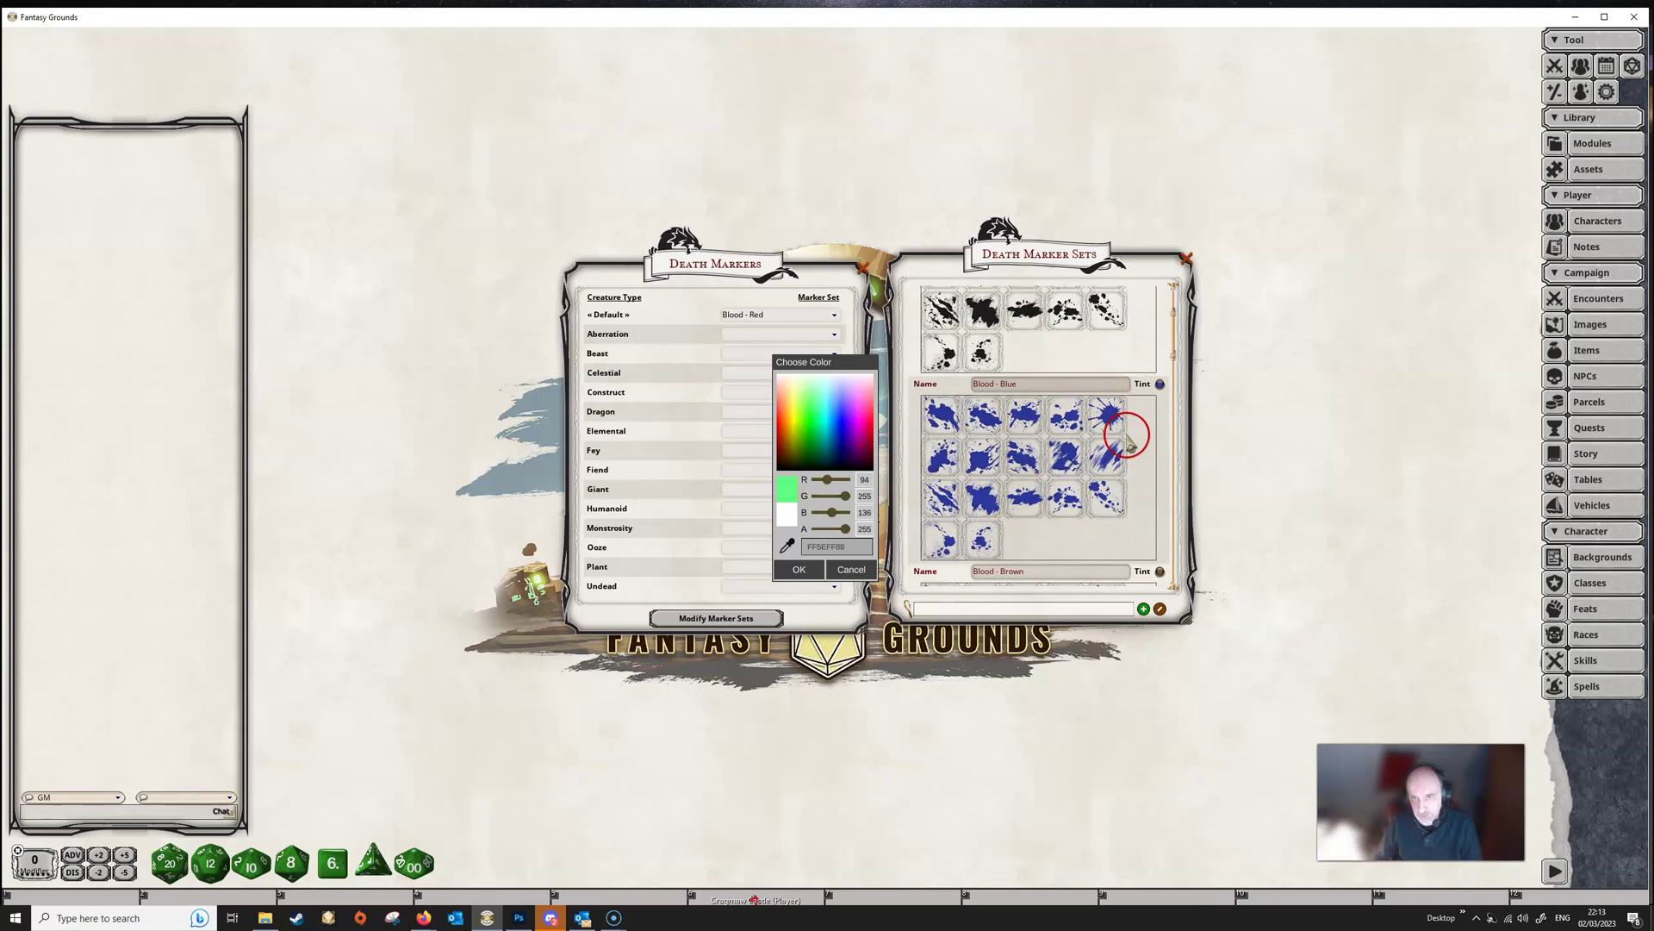
{"action": "scroll", "coordinate": [1107, 463], "scroll_direction": "down", "scroll_amount": 10}
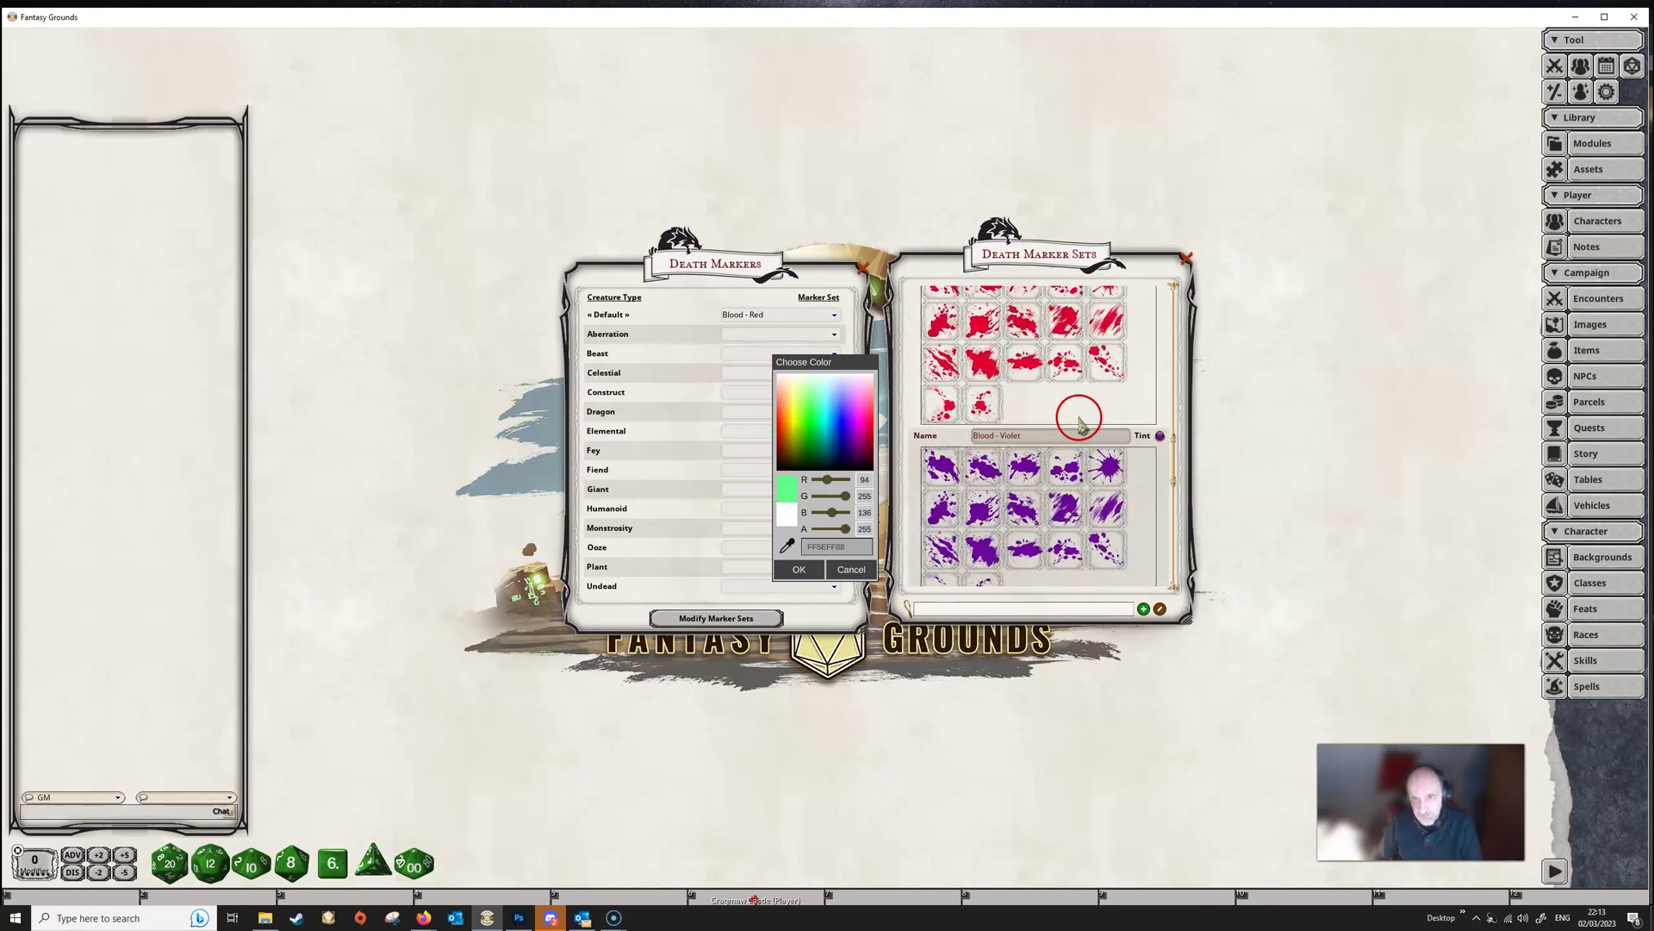
{"action": "scroll", "coordinate": [1062, 434], "scroll_direction": "down", "scroll_amount": 5}
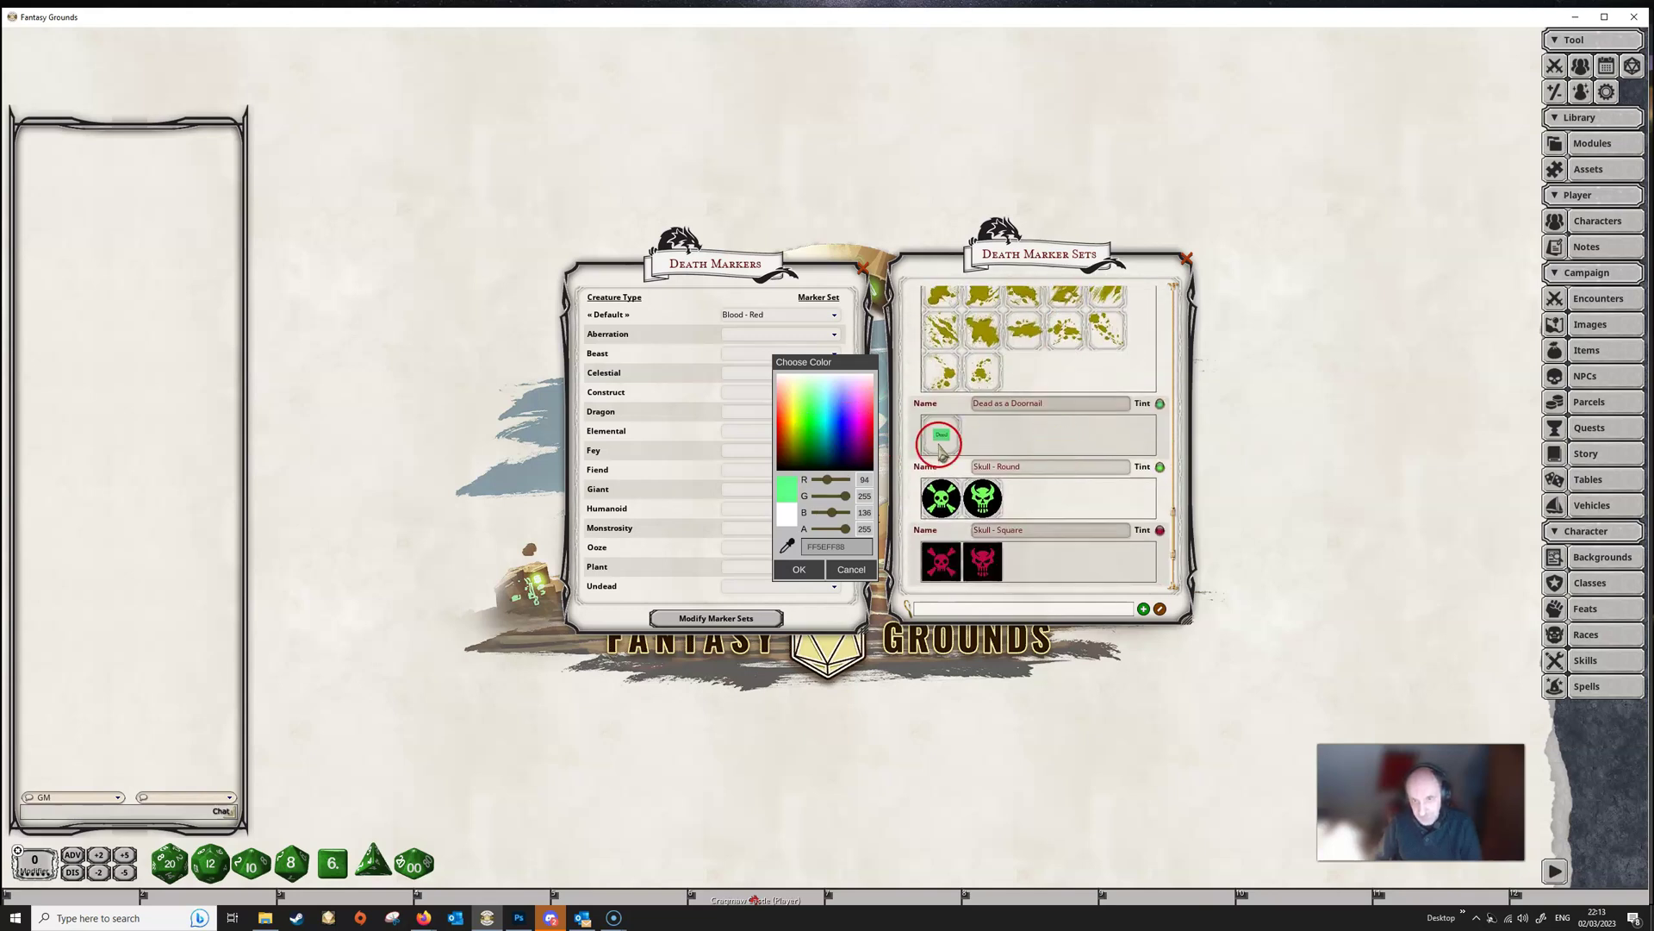
{"action": "mouse_move", "coordinate": [834, 441]}
{"action": "left_mouse_down"}
{"action": "mouse_move", "coordinate": [806, 431]}
{"action": "mouse_move", "coordinate": [812, 412]}
{"action": "mouse_move", "coordinate": [857, 402]}
{"action": "mouse_move", "coordinate": [873, 437]}
{"action": "mouse_move", "coordinate": [807, 422]}
{"action": "mouse_move", "coordinate": [824, 407]}
{"action": "left_mouse_up"}
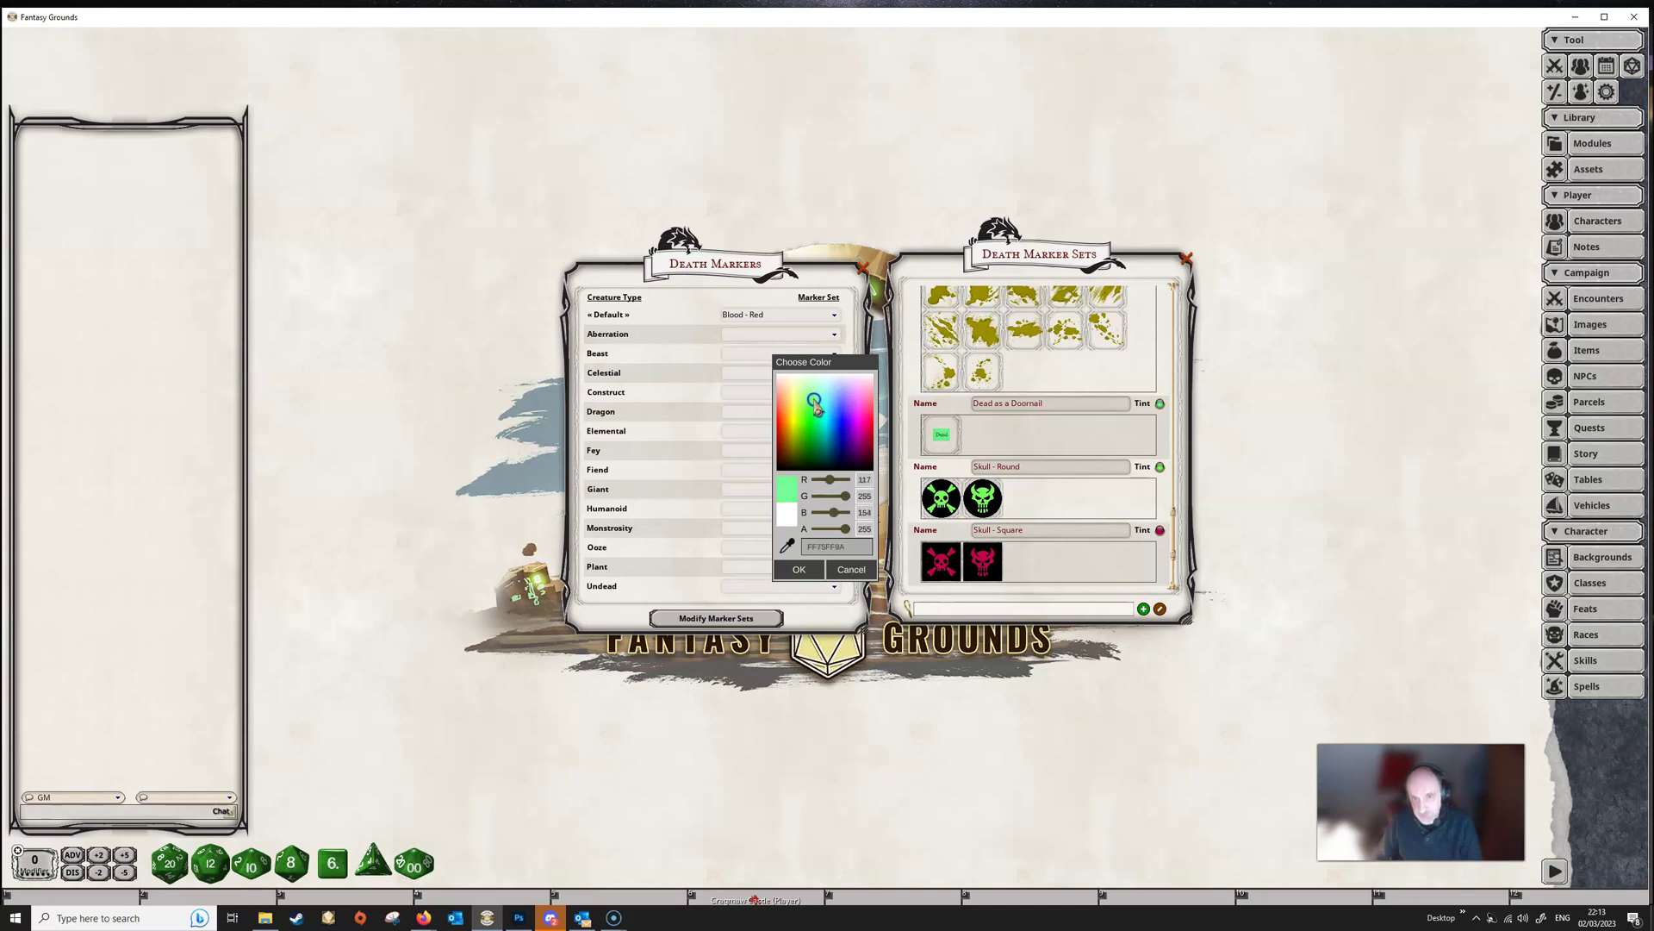
{"action": "left_click_drag", "start_coordinate": [819, 405], "coordinate": [815, 403]}
{"action": "left_click", "coordinate": [800, 575]}
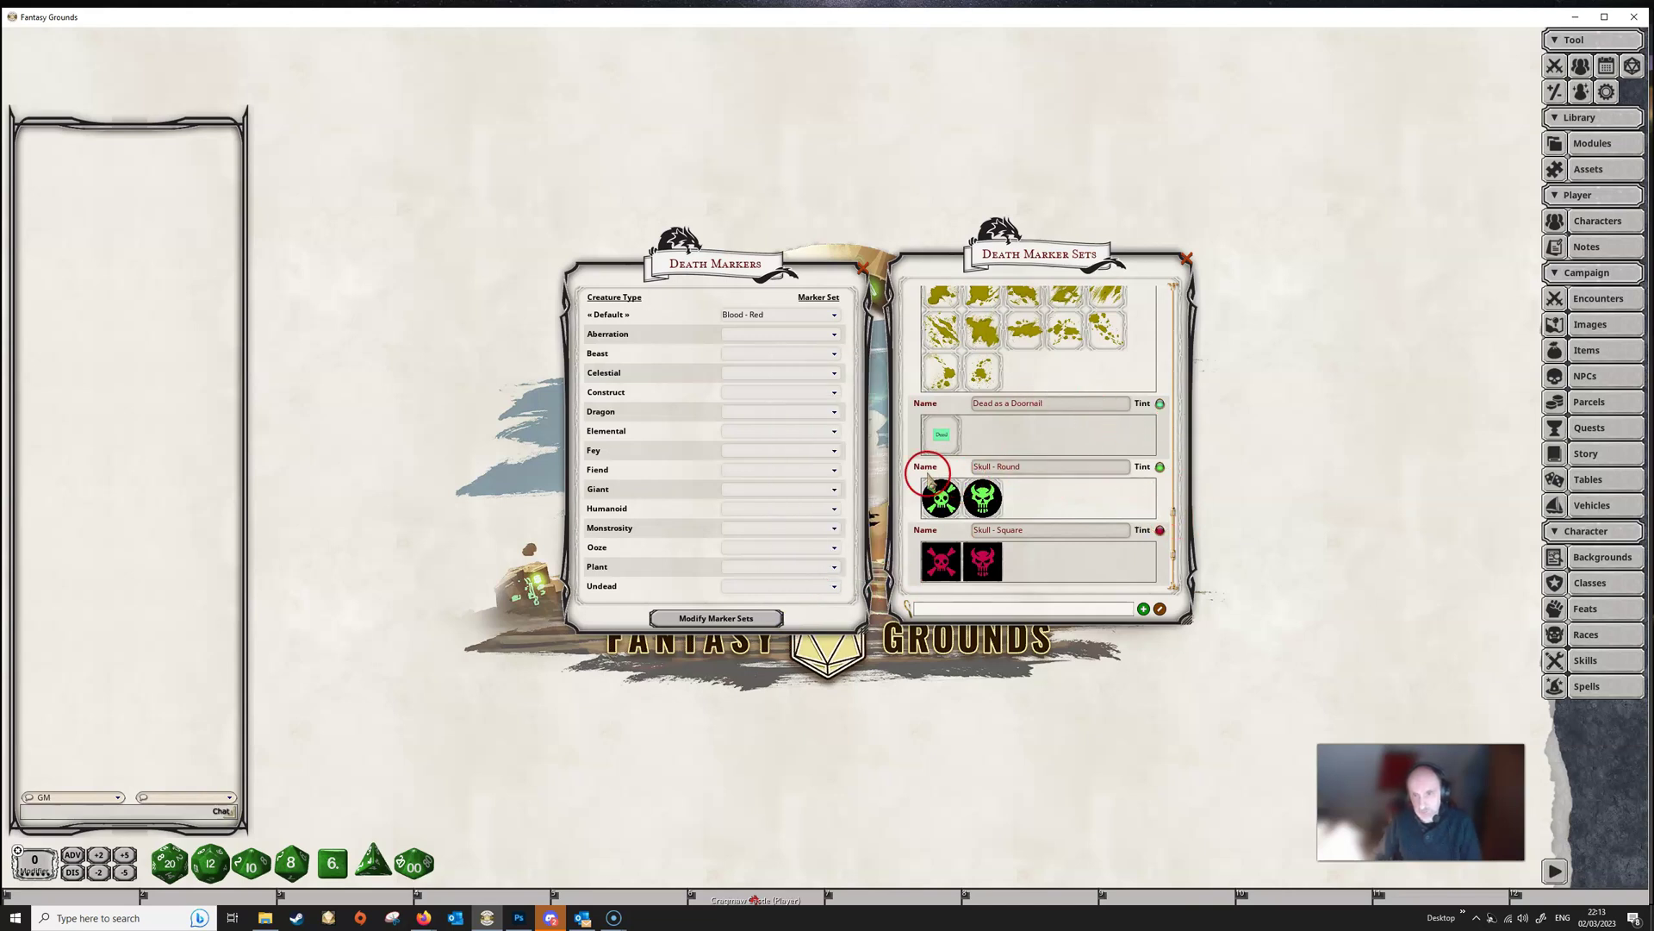
{"action": "left_click_drag", "start_coordinate": [1013, 258], "coordinate": [1104, 236]}
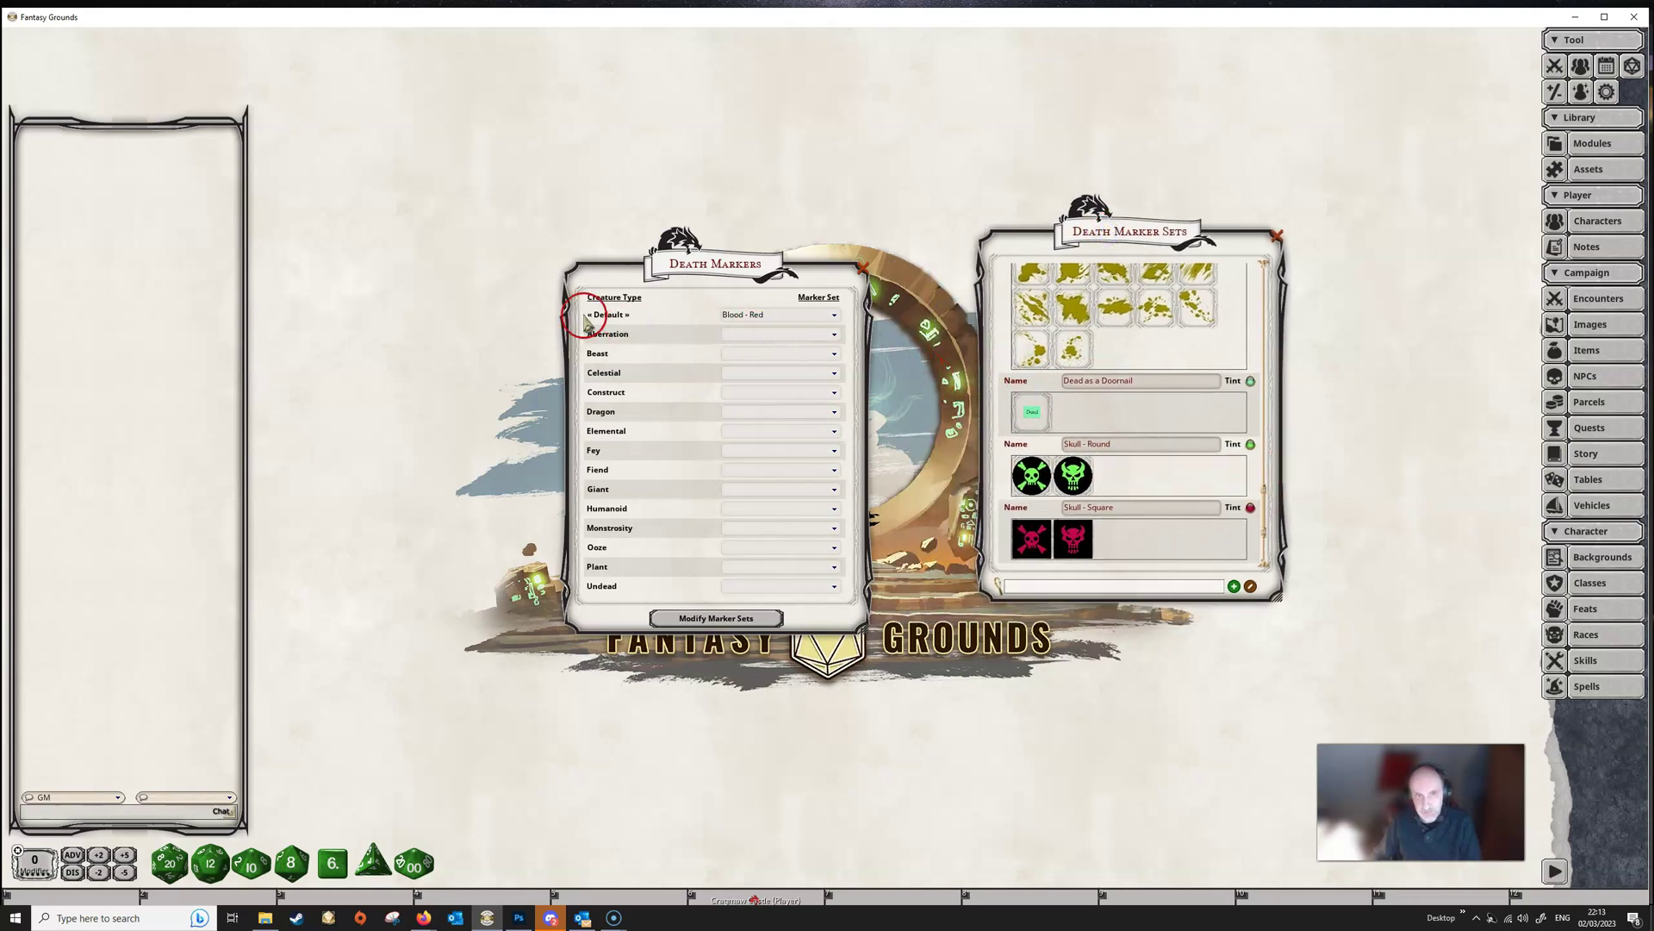
Set the Default row's marker set to Dead as a Doornail, replacing Blood - Red.
{"action": "left_click", "coordinate": [774, 315]}
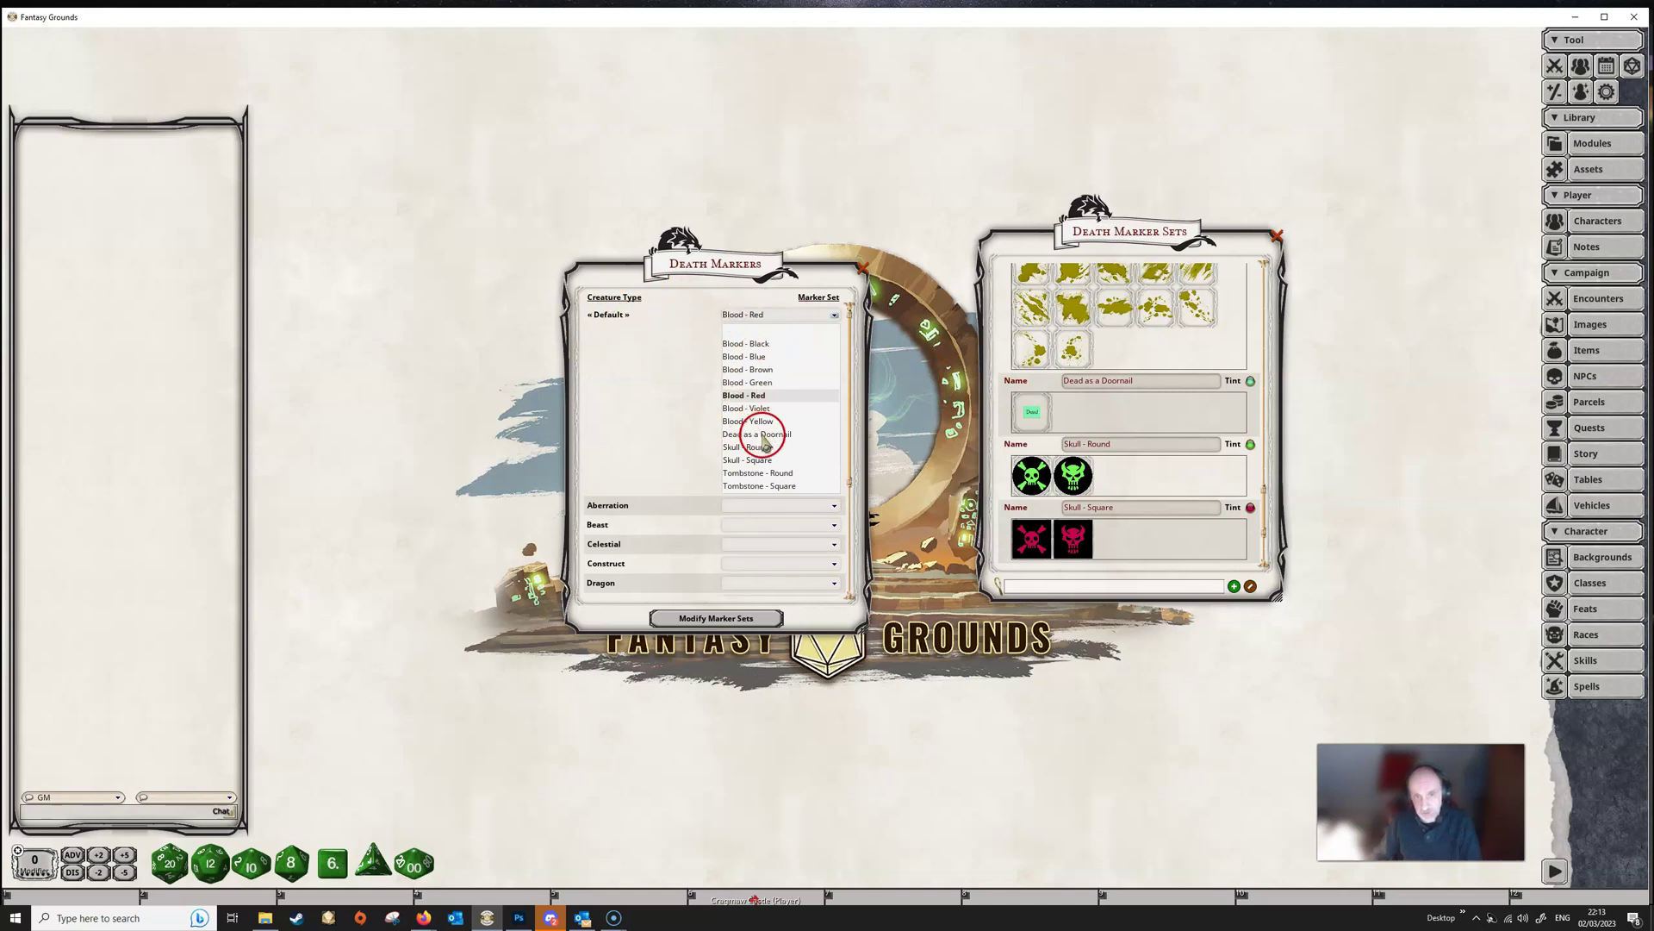
{"action": "left_click", "coordinate": [765, 435]}
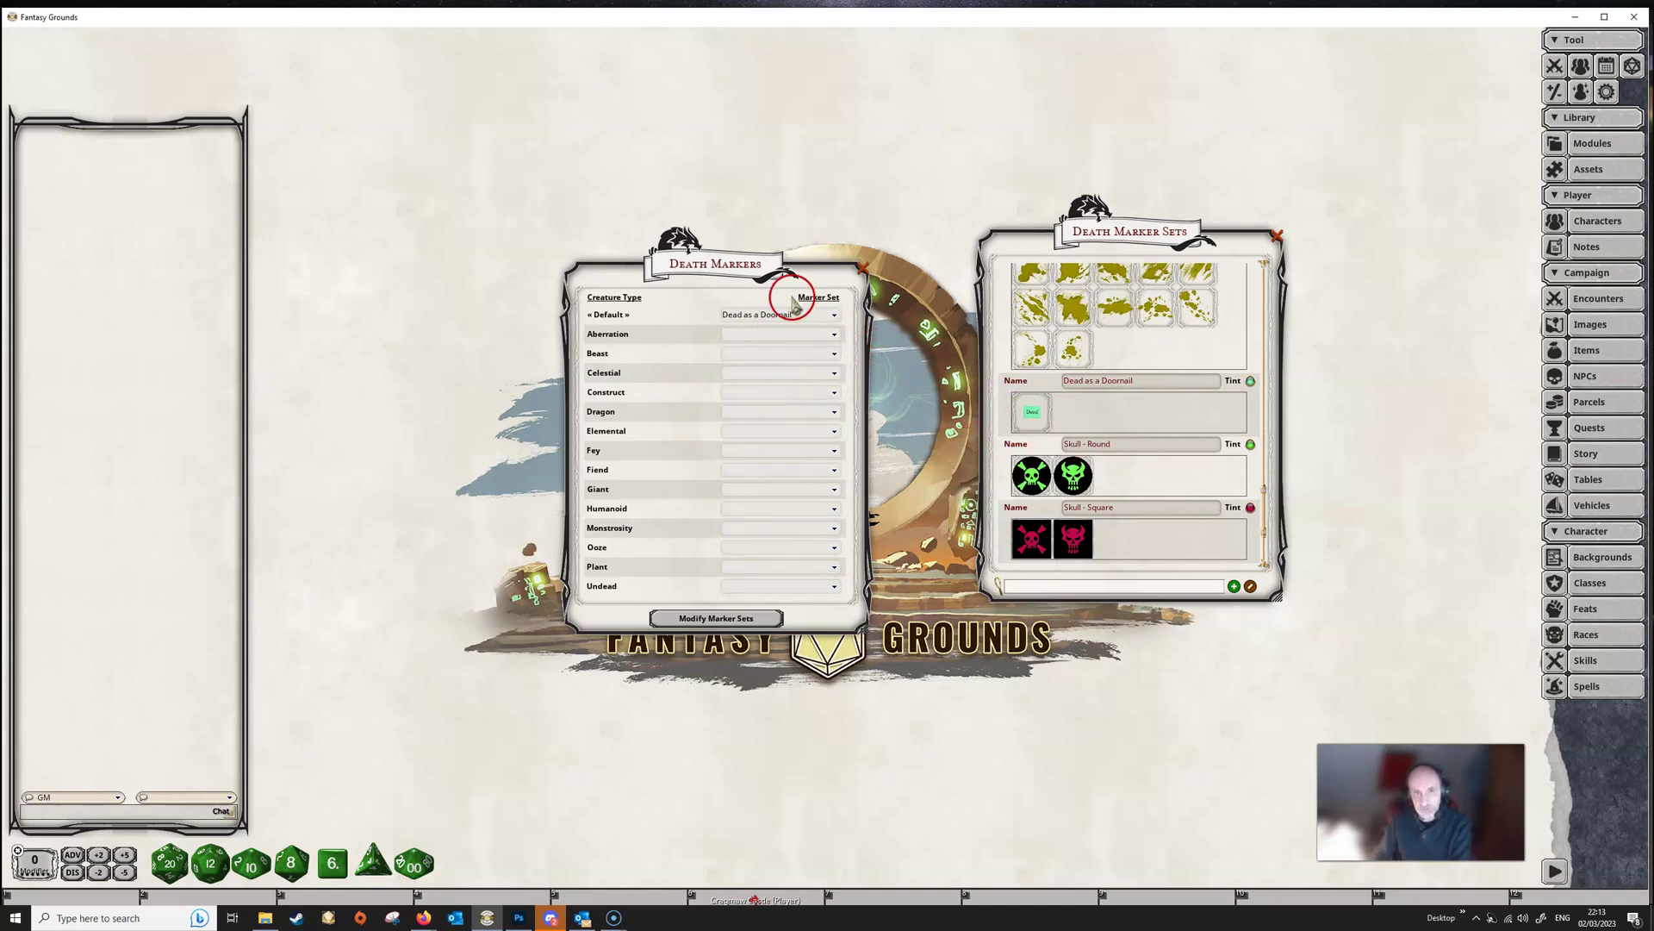
{"action": "left_click_drag", "start_coordinate": [719, 264], "coordinate": [810, 198]}
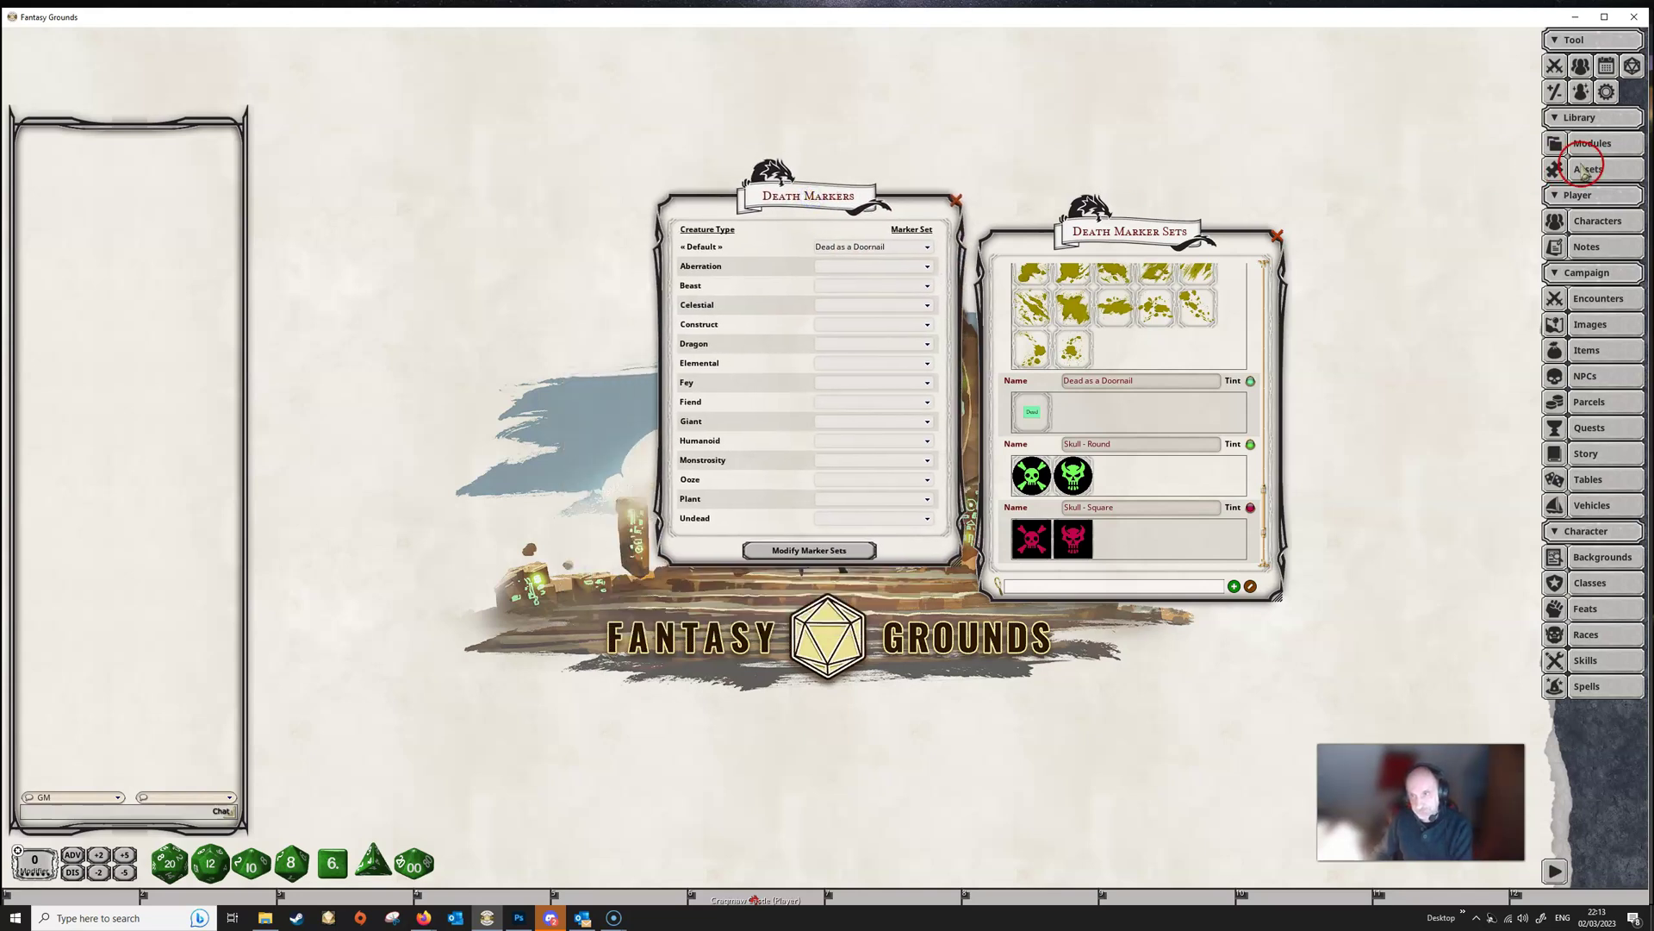
Open the Cragmaw Castle map and Combat Tracker, zoomed in on the tokens.
{"action": "left_click", "coordinate": [739, 900]}
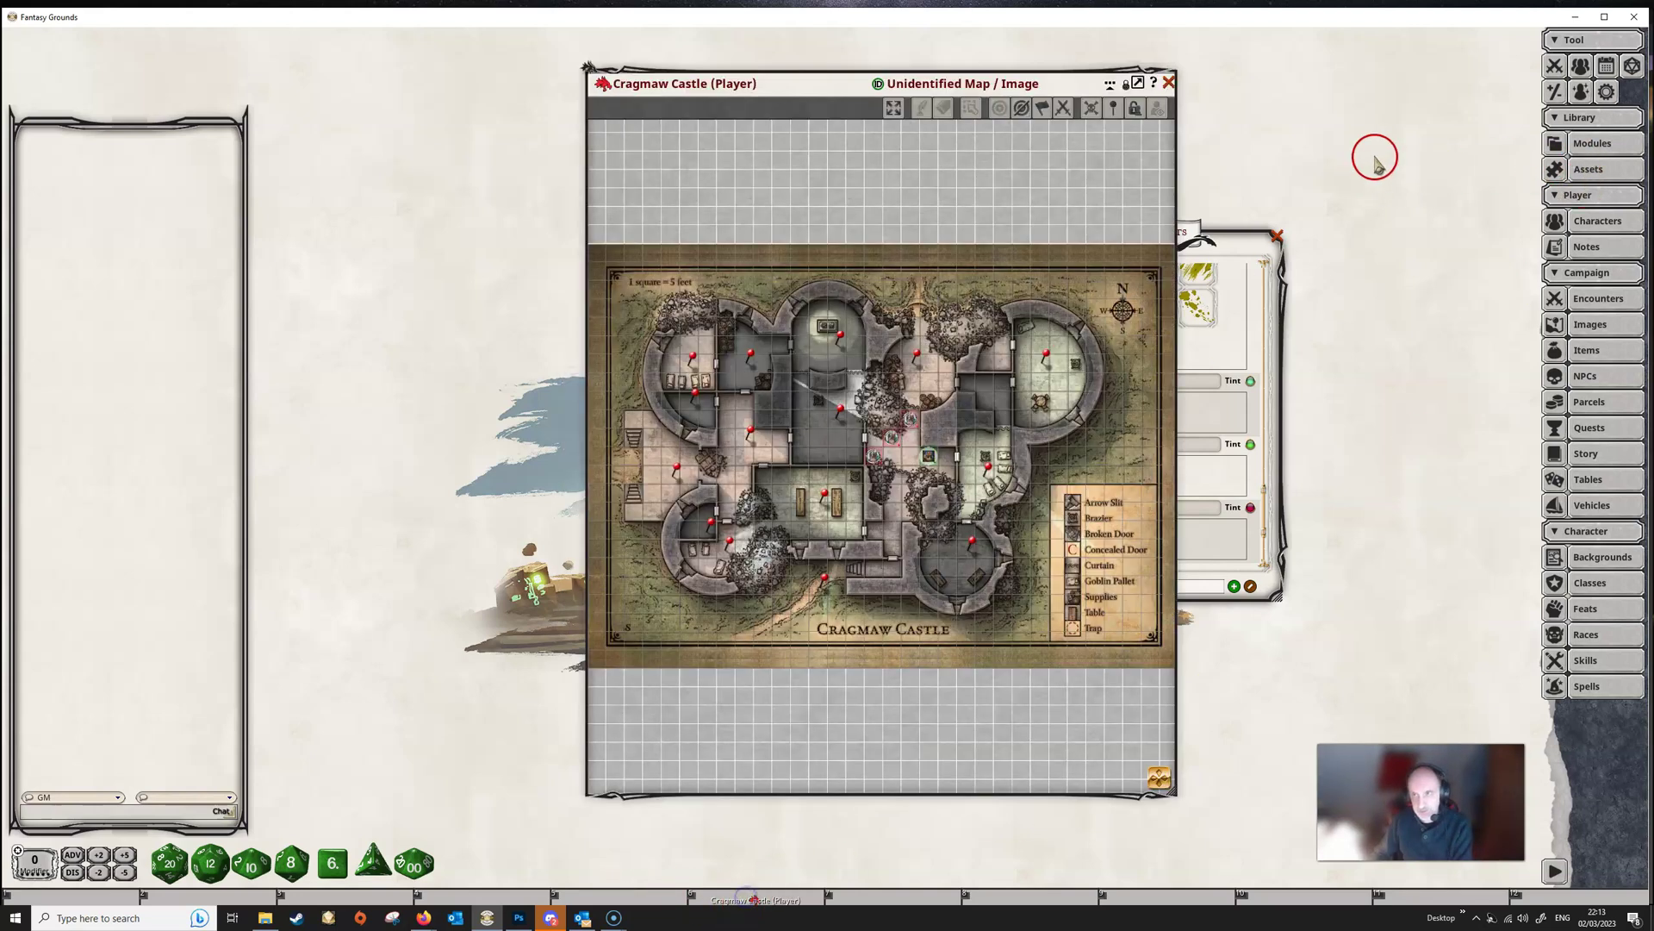
{"action": "left_click", "coordinate": [1551, 71]}
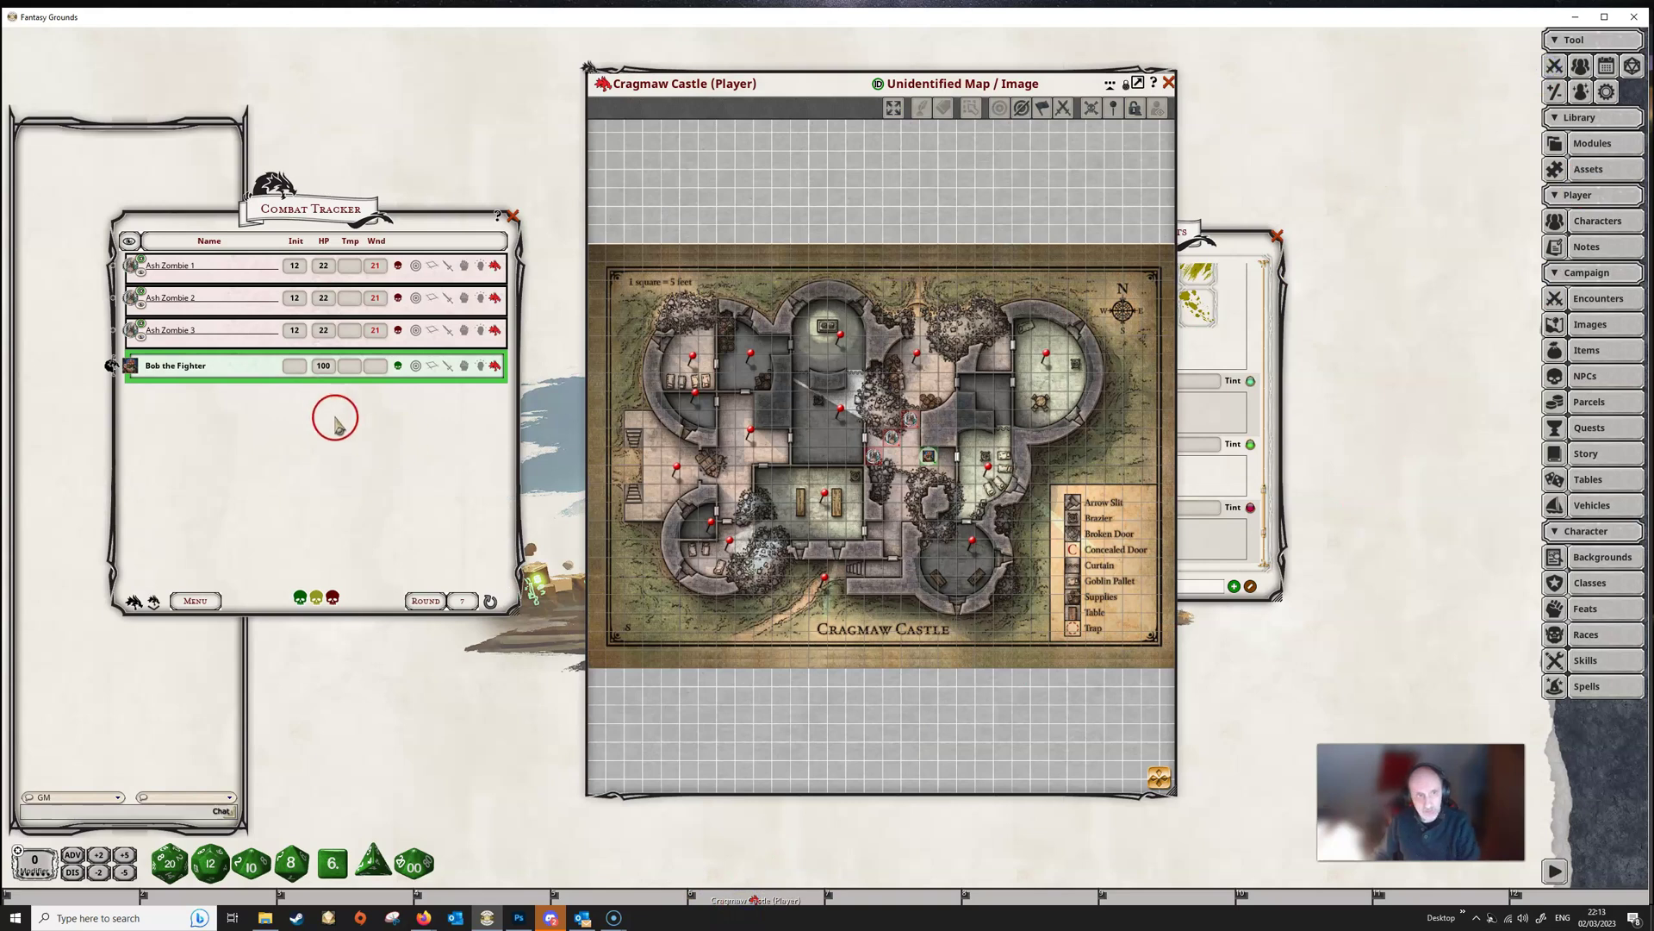
{"action": "left_click_drag", "start_coordinate": [276, 224], "coordinate": [332, 248]}
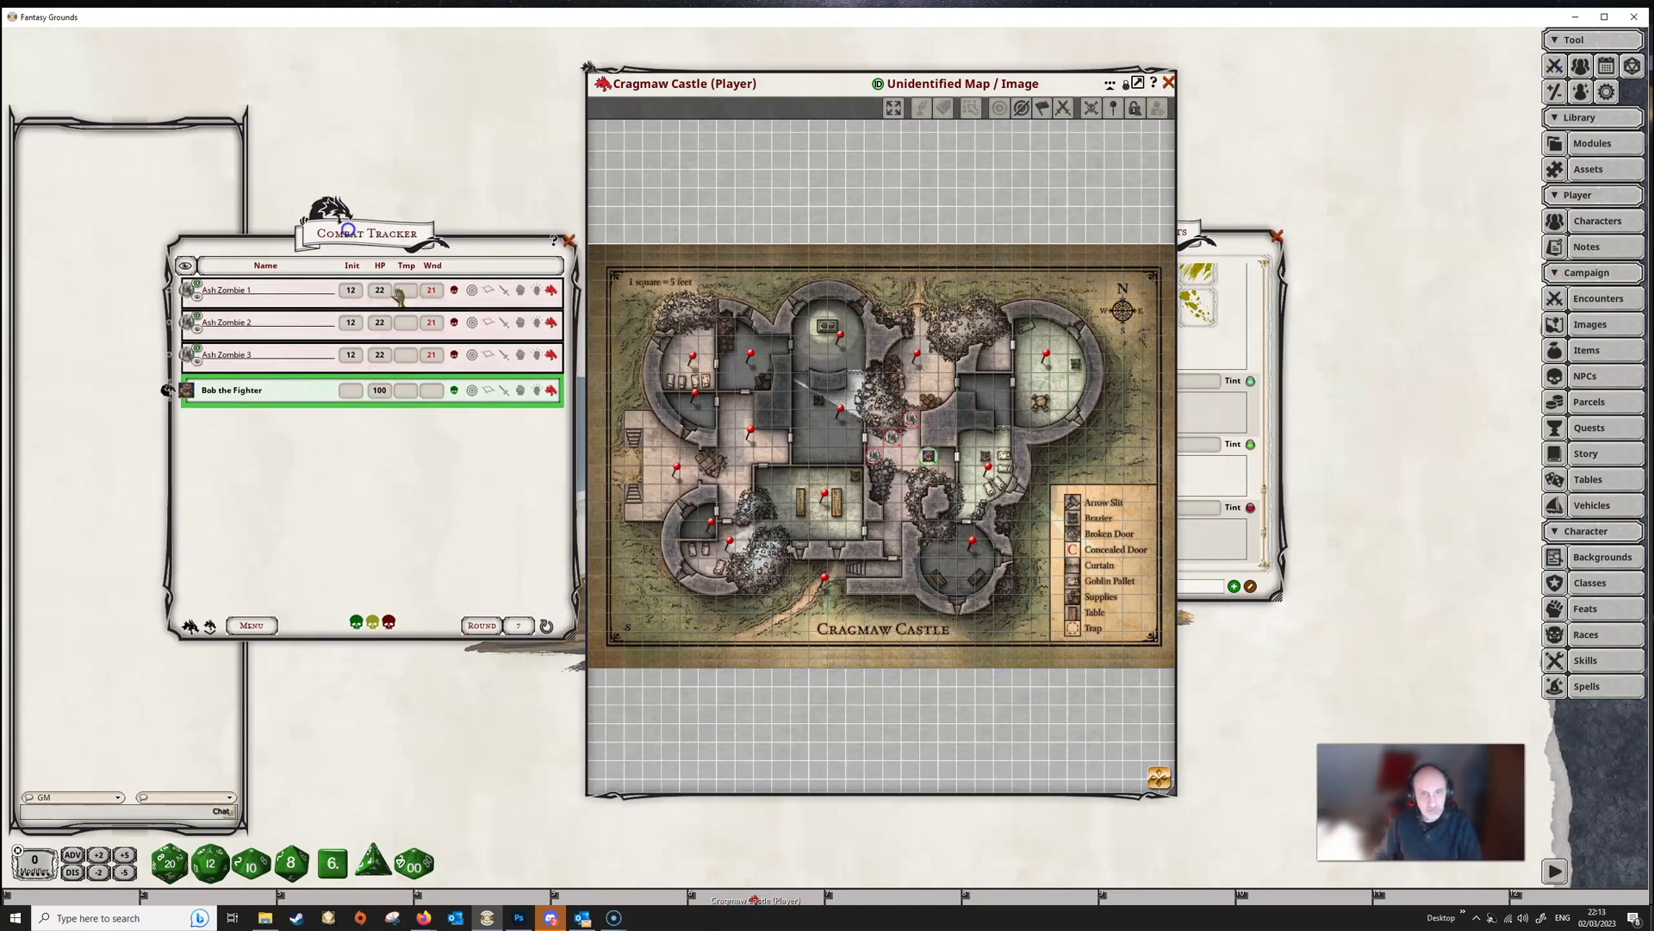
{"action": "scroll", "coordinate": [952, 487], "scroll_direction": "up", "scroll_amount": 5}
{"action": "scroll", "coordinate": [952, 487], "scroll_direction": "up", "scroll_amount": 3}
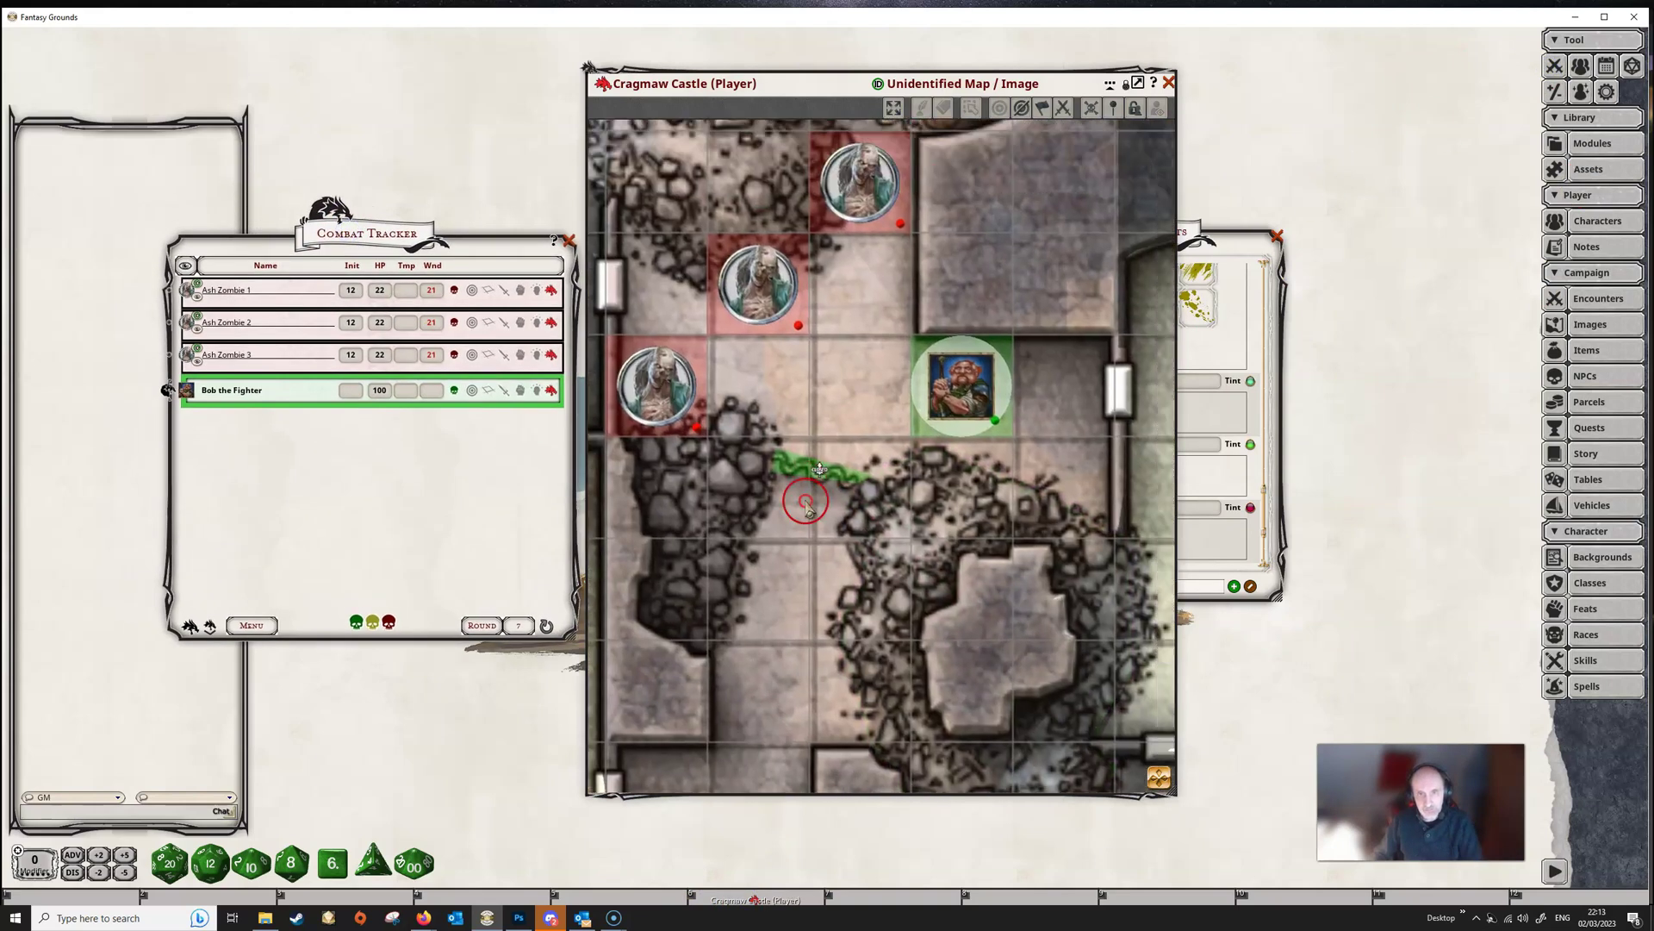
{"action": "left_click_drag", "start_coordinate": [714, 448], "coordinate": [743, 547]}
Deal Bob the Fighter's Battleaxe and crossbow damage to the three Ash Zombies.
{"action": "left_click", "coordinate": [549, 393]}
{"action": "left_click_drag", "start_coordinate": [424, 560], "coordinate": [383, 309]}
{"action": "left_click_drag", "start_coordinate": [418, 561], "coordinate": [379, 331]}
{"action": "left_click_drag", "start_coordinate": [420, 561], "coordinate": [372, 332]}
{"action": "left_click", "coordinate": [489, 498]}
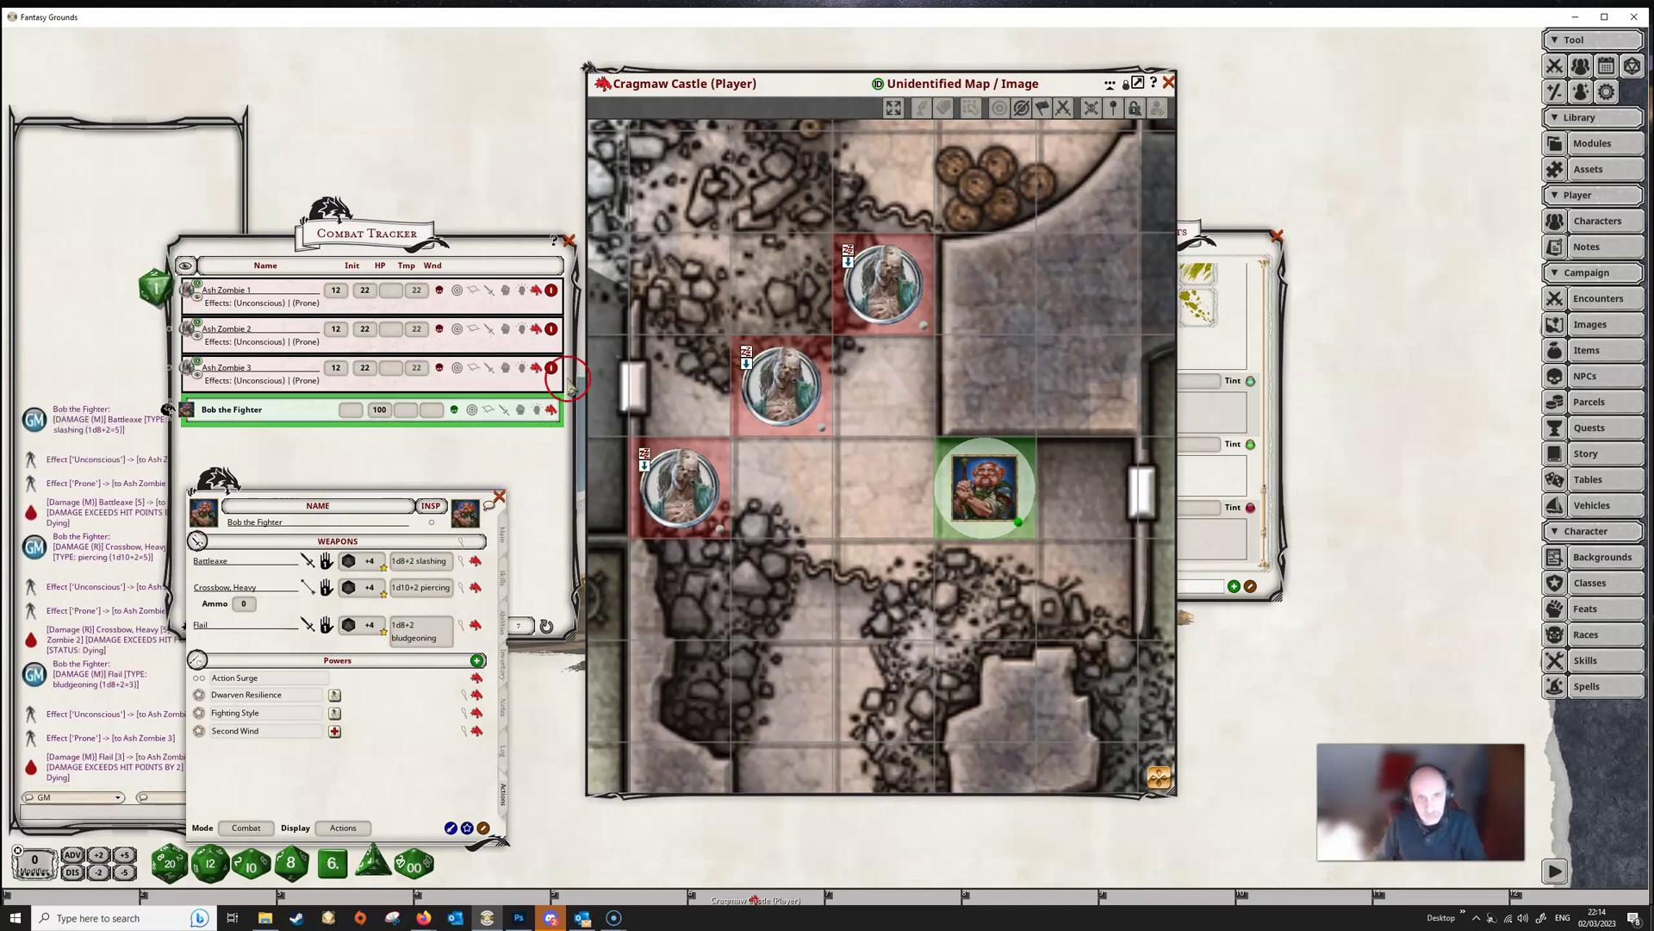
Delete Ash Zombies 3, 2 and 1 from the combat tracker.
{"action": "left_click", "coordinate": [548, 368]}
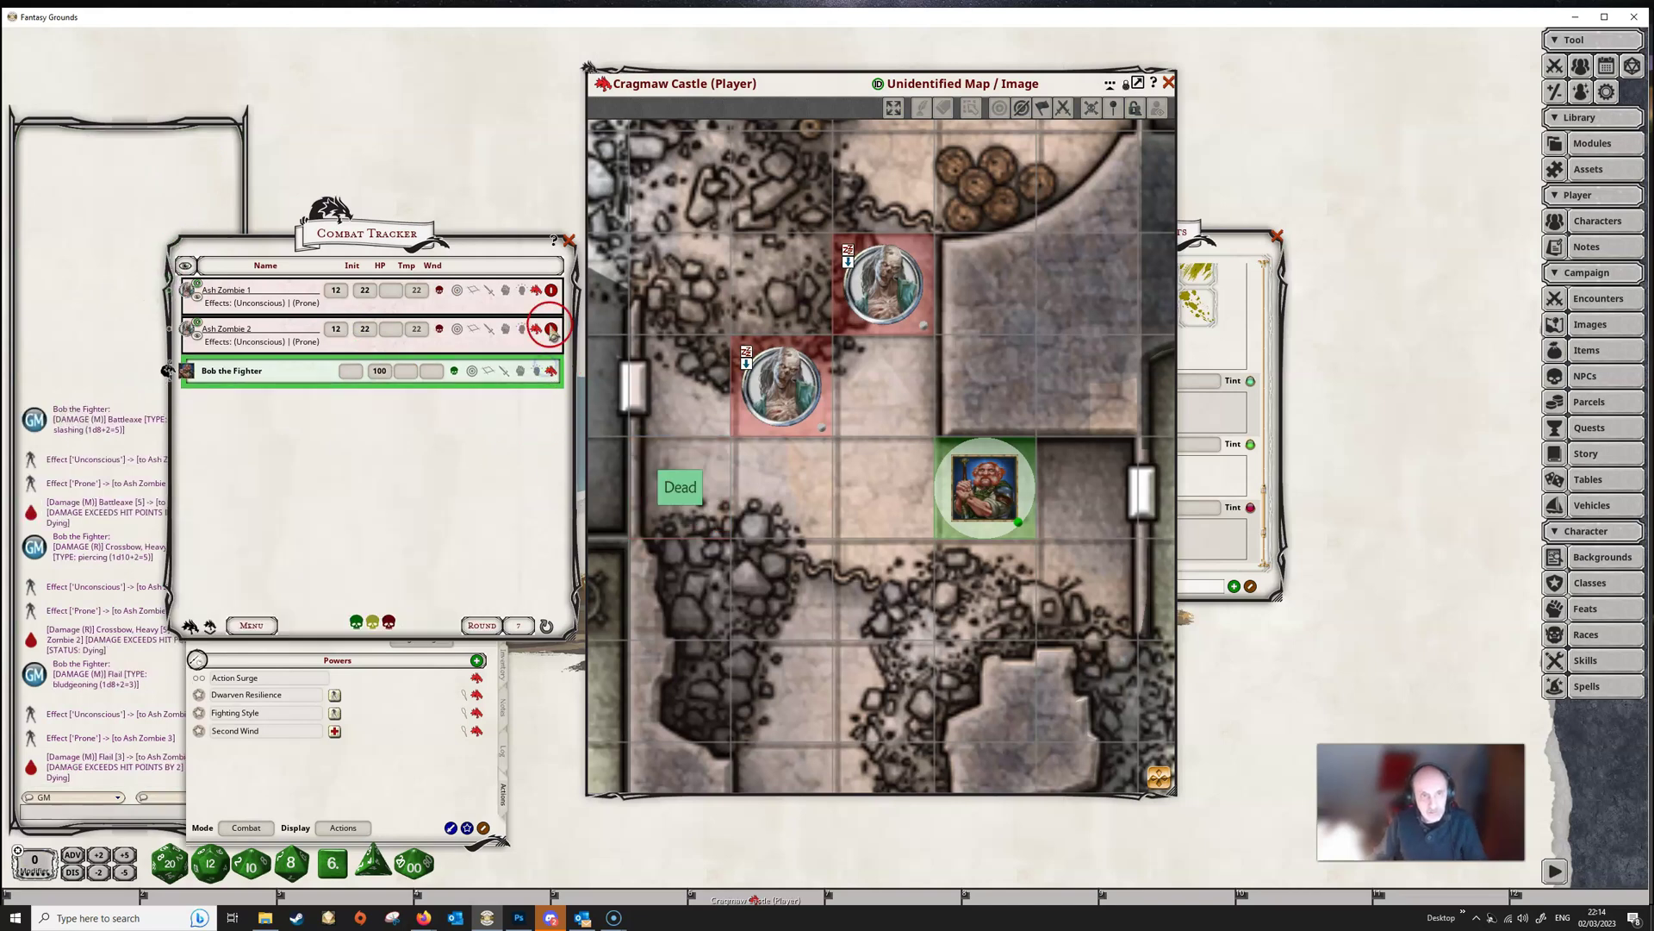
{"action": "left_click", "coordinate": [551, 328]}
{"action": "left_click", "coordinate": [551, 290]}
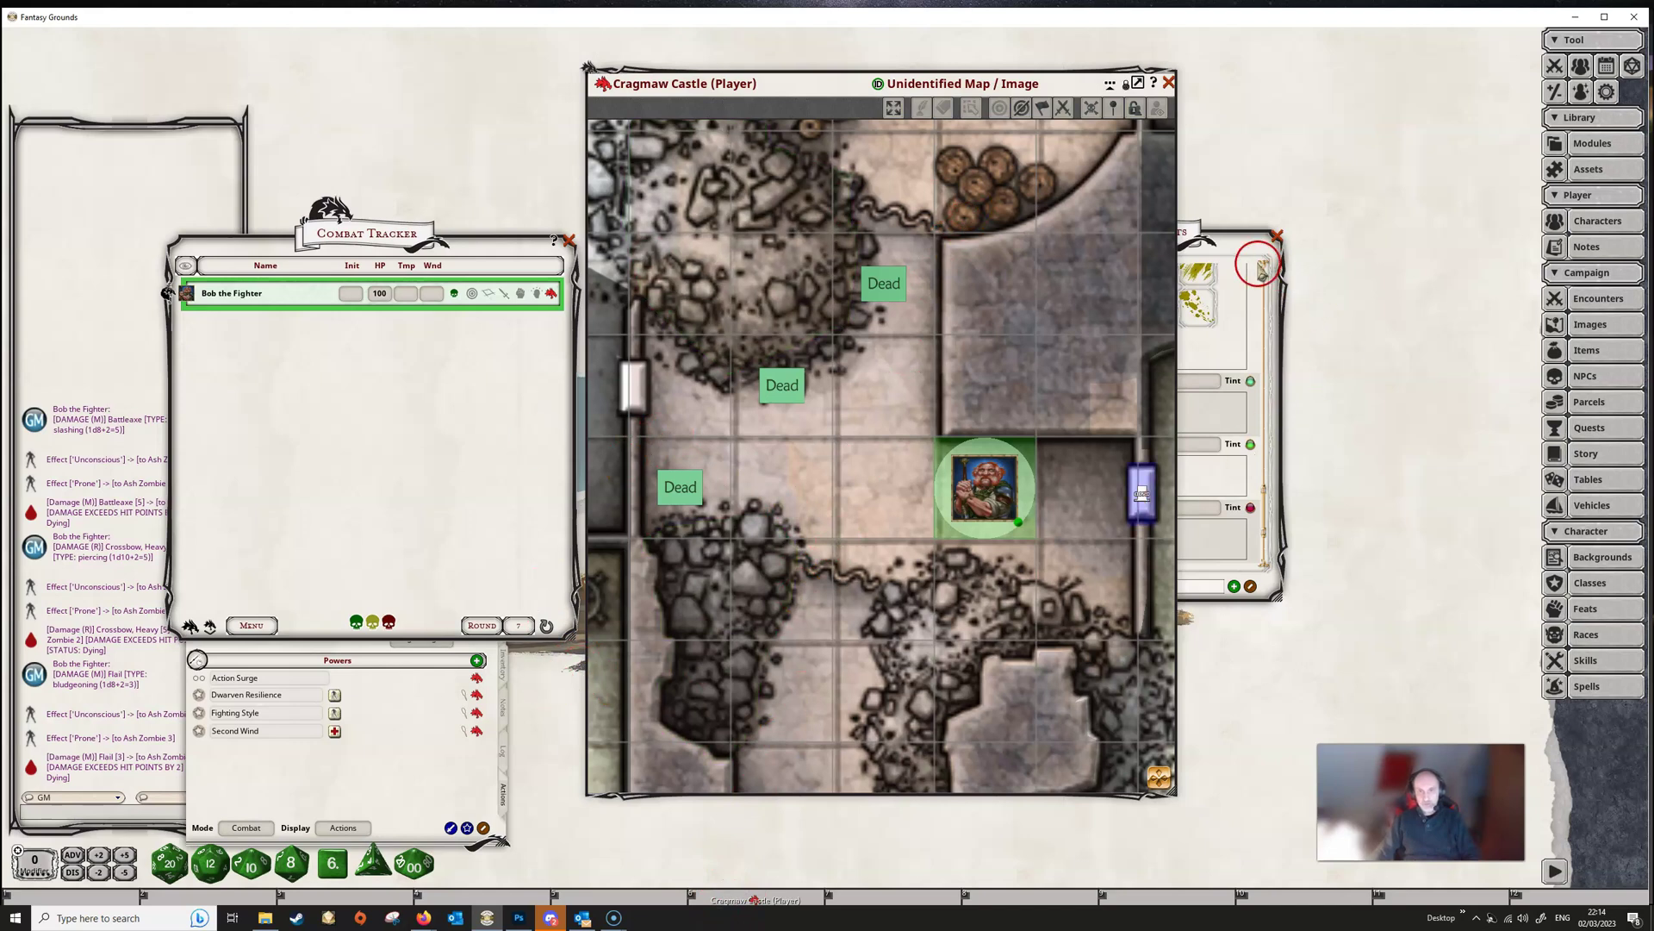
Filter Assets to the monster manual and open the D&D Monster Manual images.
{"action": "left_click", "coordinate": [1198, 237]}
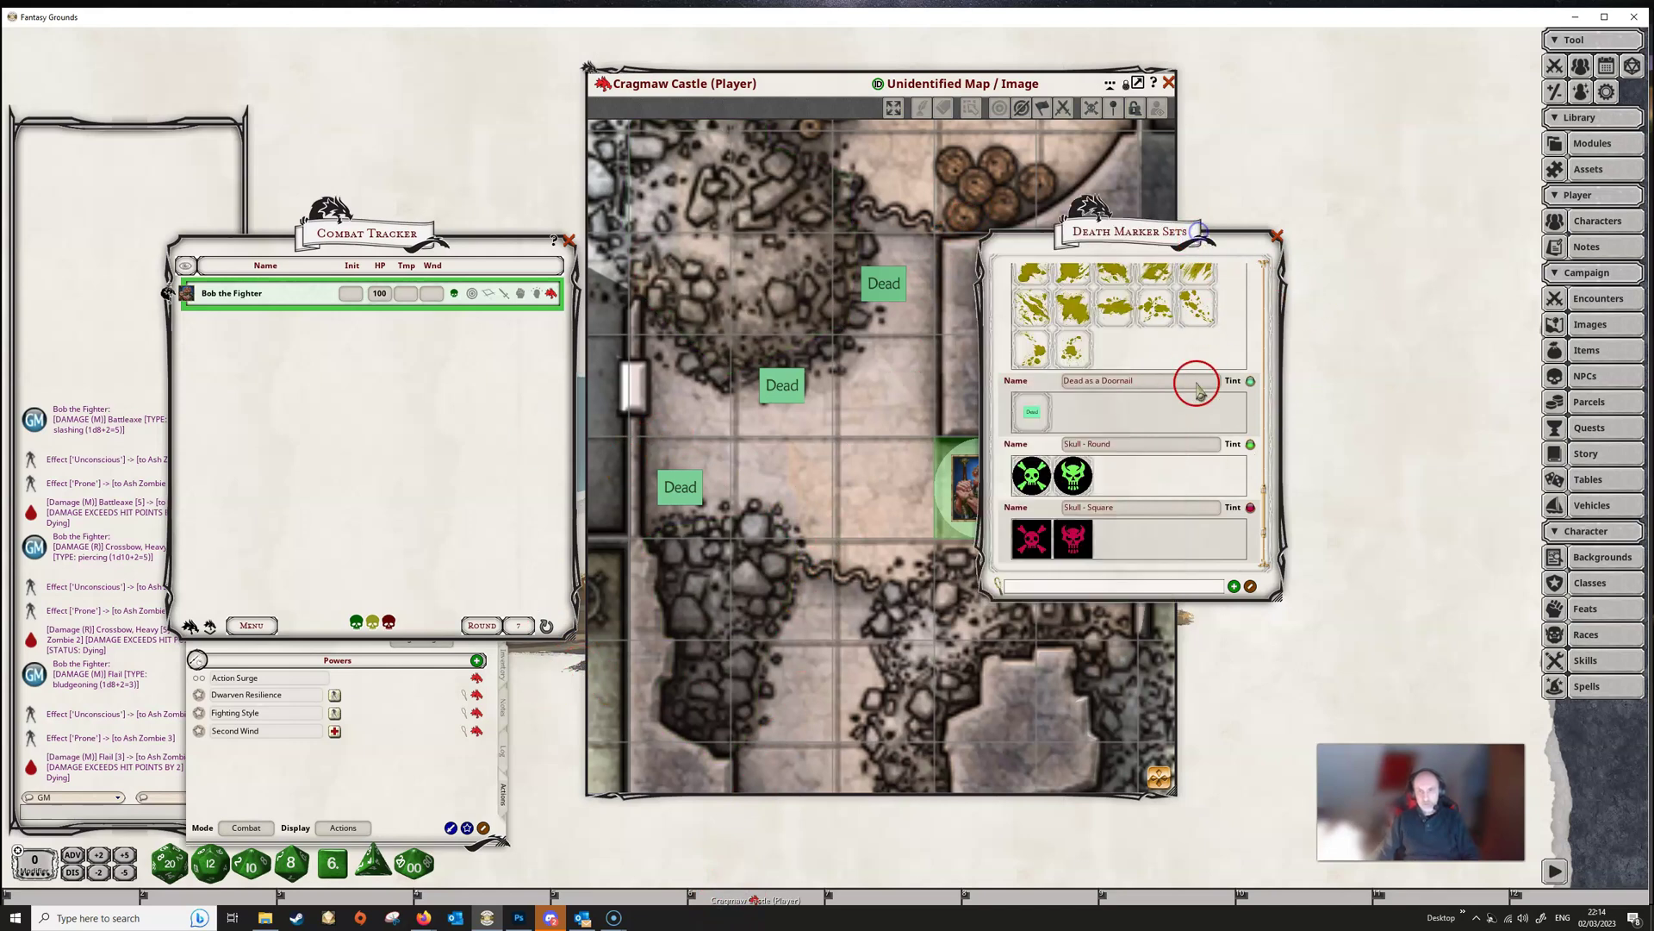
{"action": "scroll", "coordinate": [1176, 413], "scroll_direction": "up", "scroll_amount": 1}
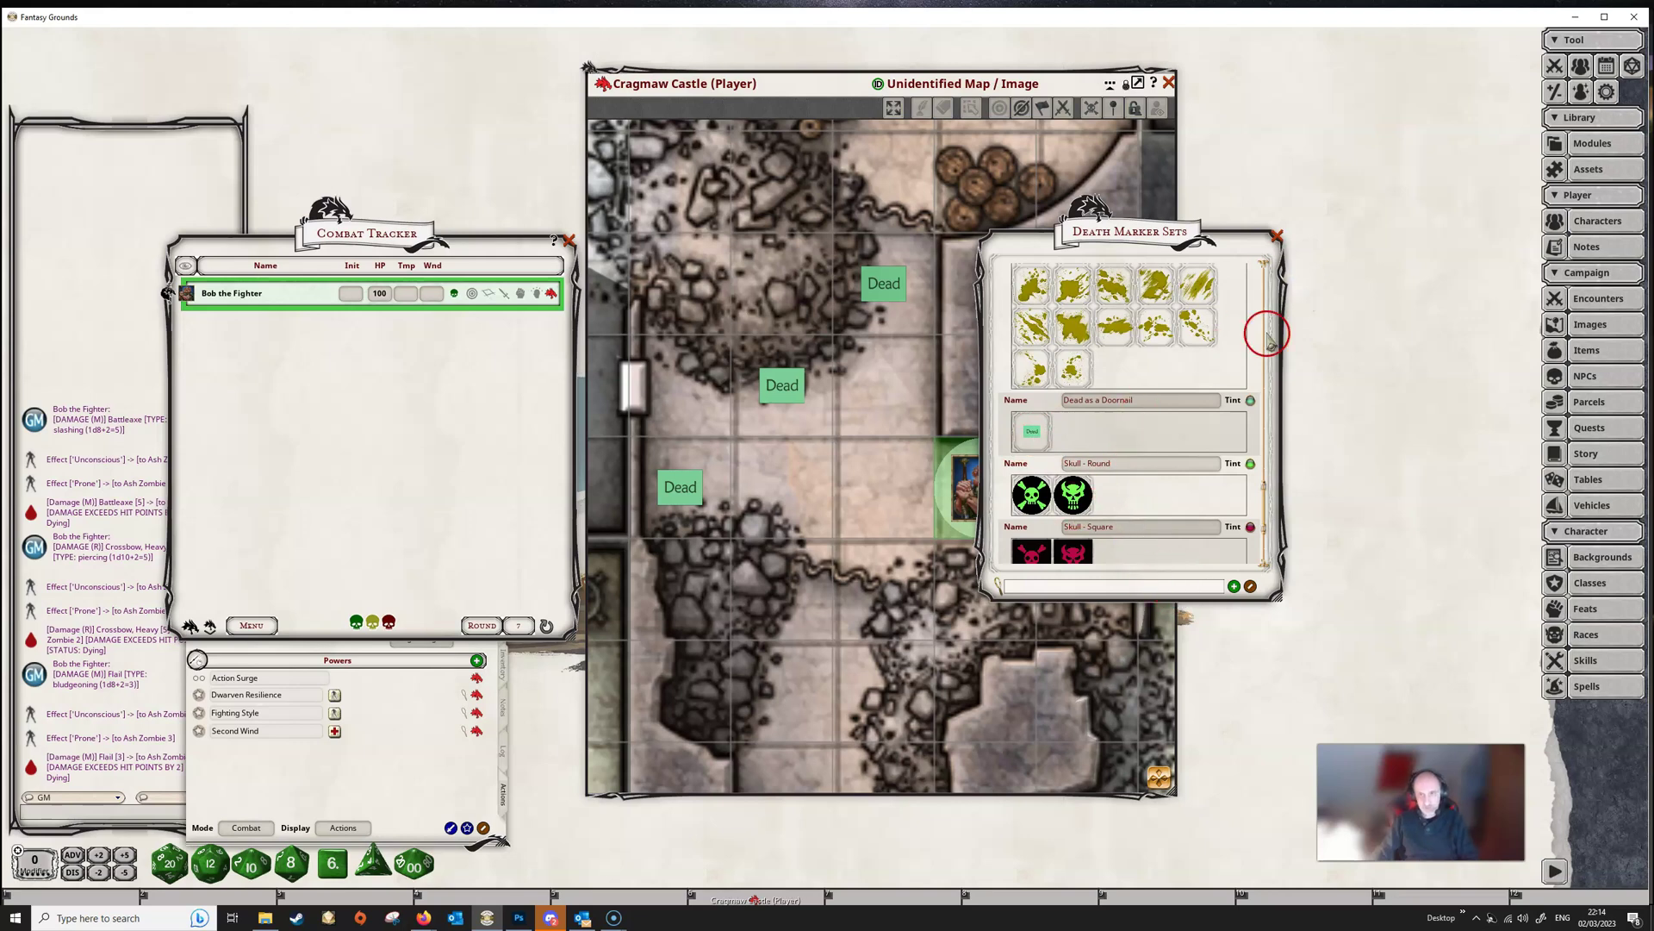
{"action": "left_click", "coordinate": [1605, 170]}
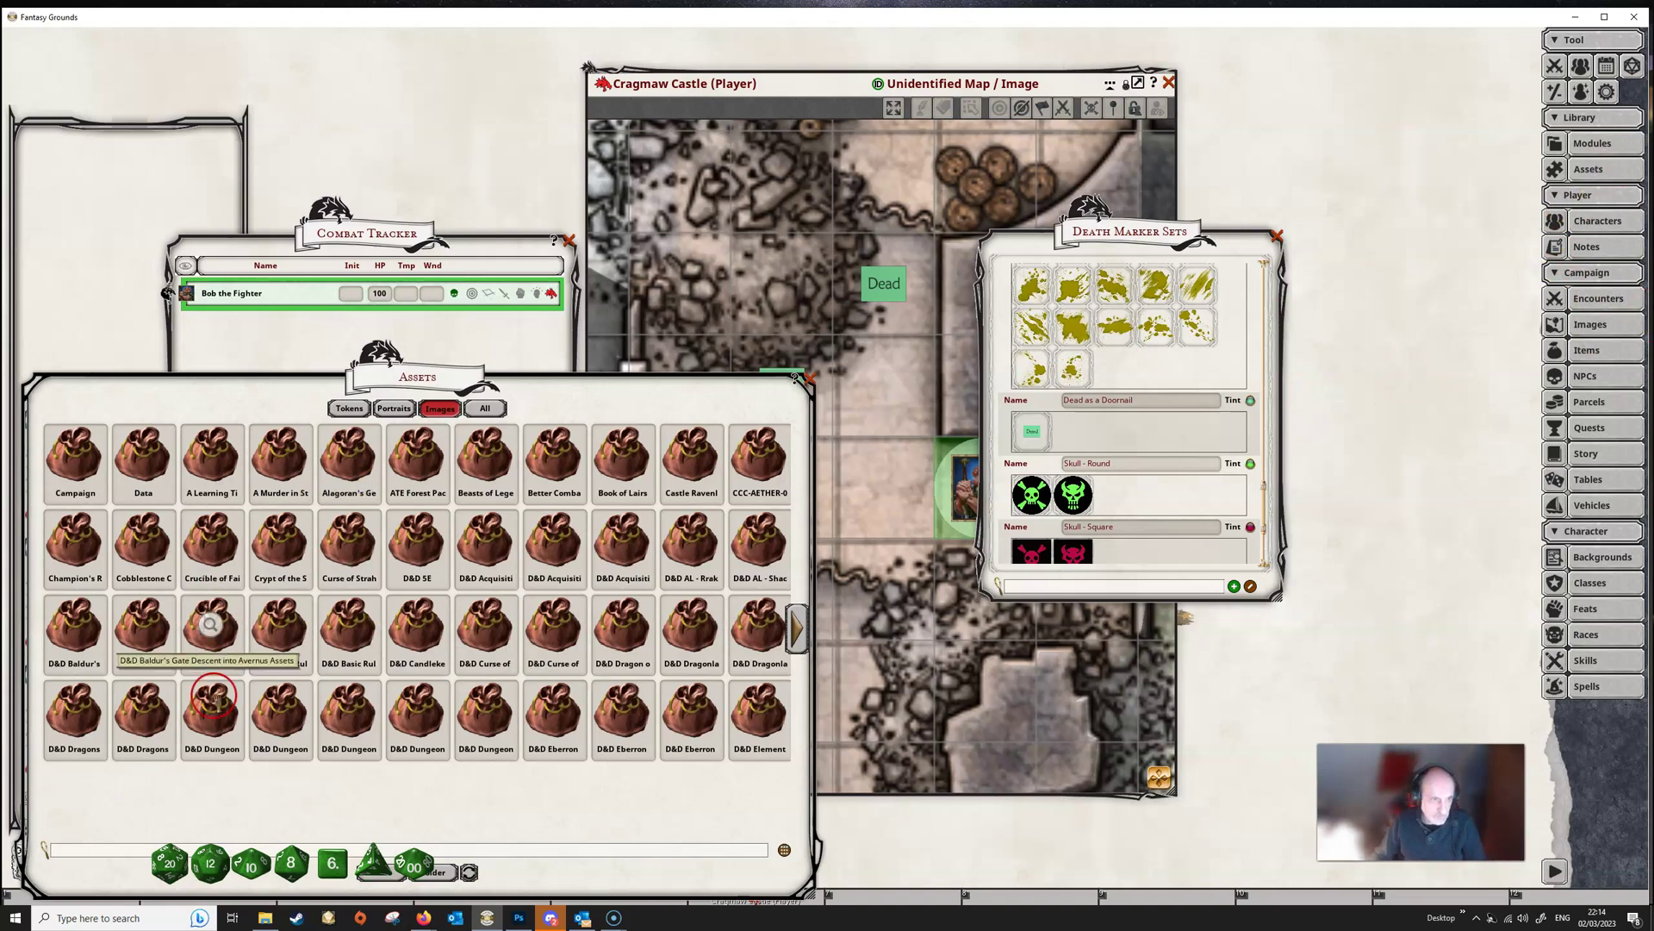
{"action": "type", "text": "monster manual"}
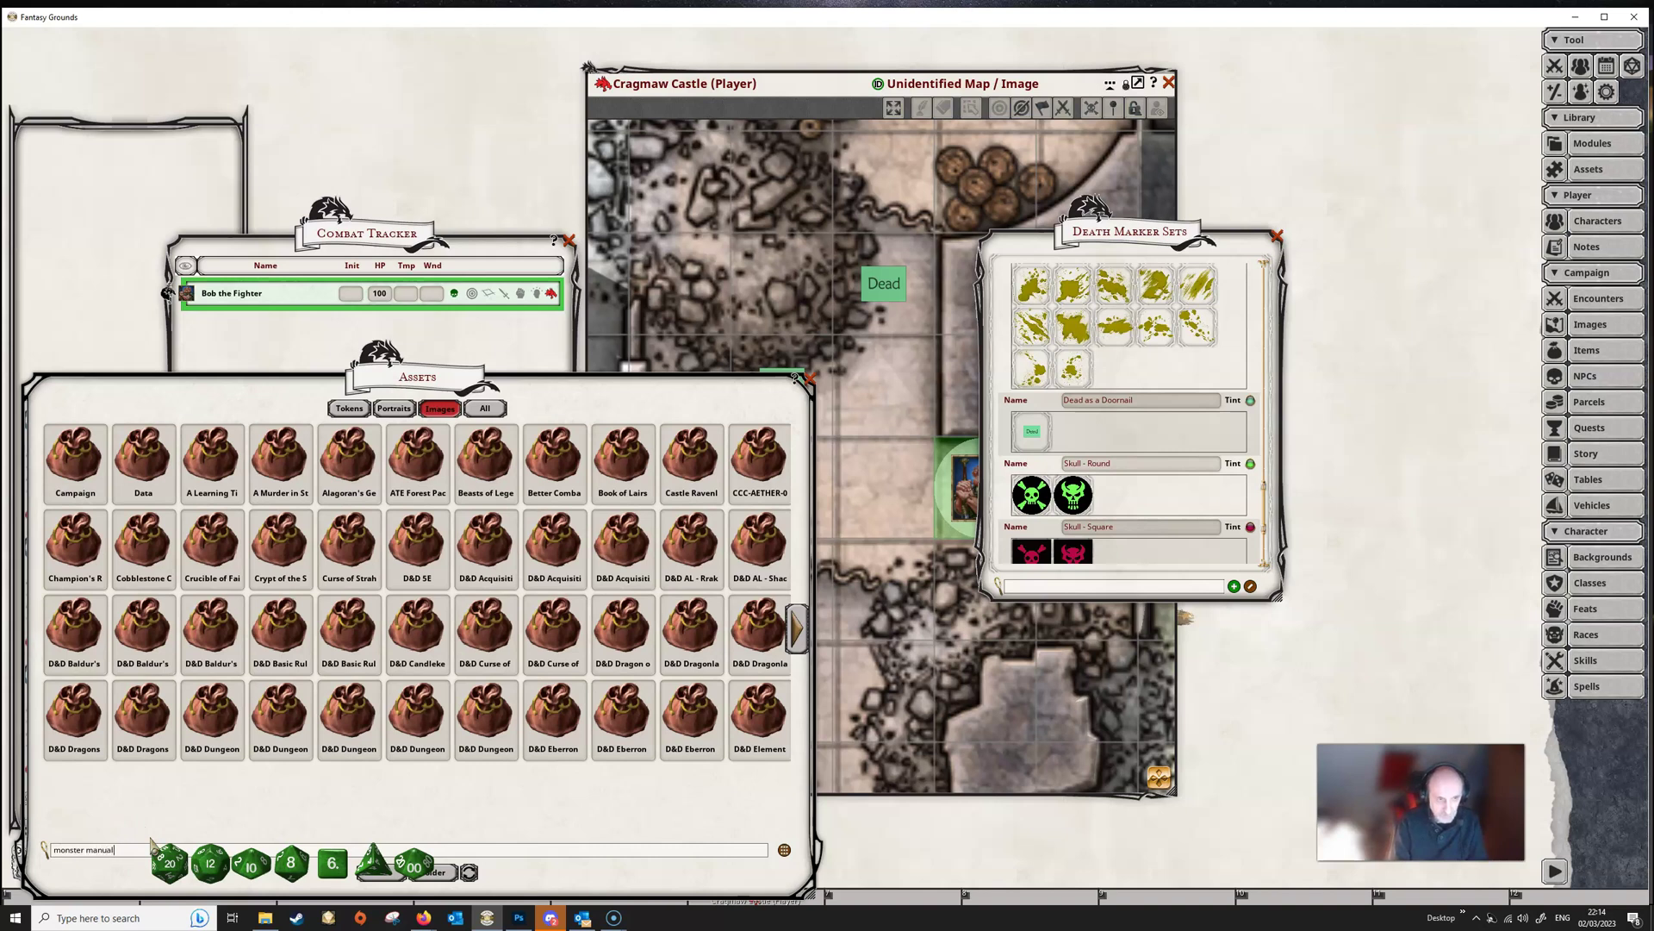
{"action": "key", "text": "Return"}
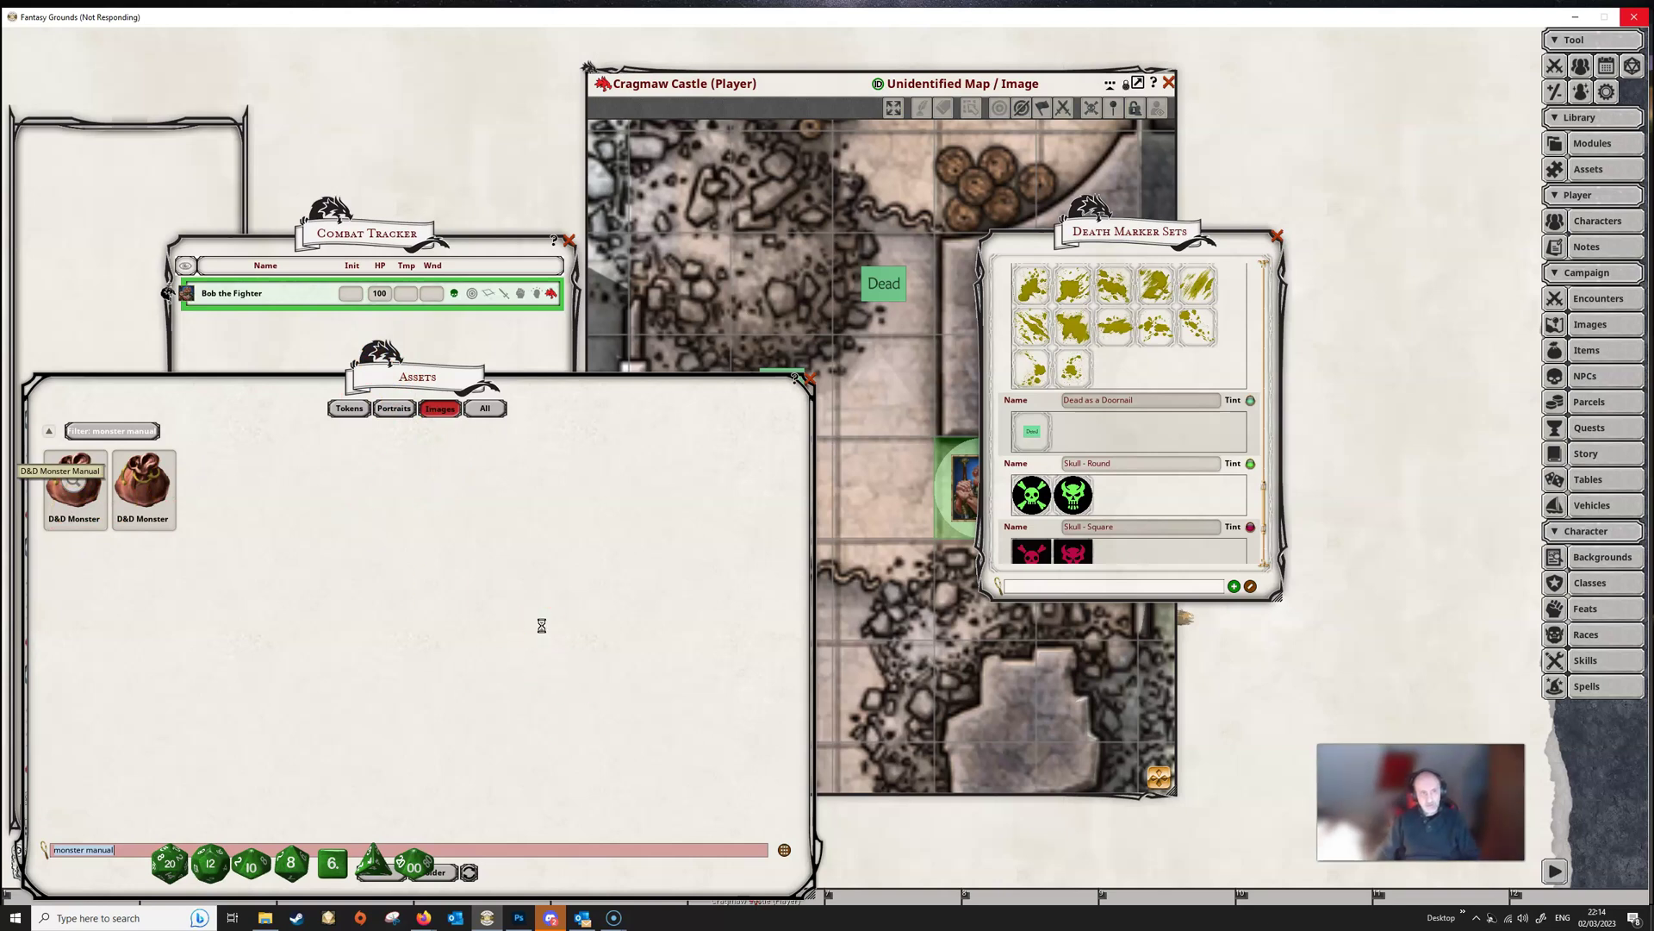
{"action": "left_click", "coordinate": [541, 625]}
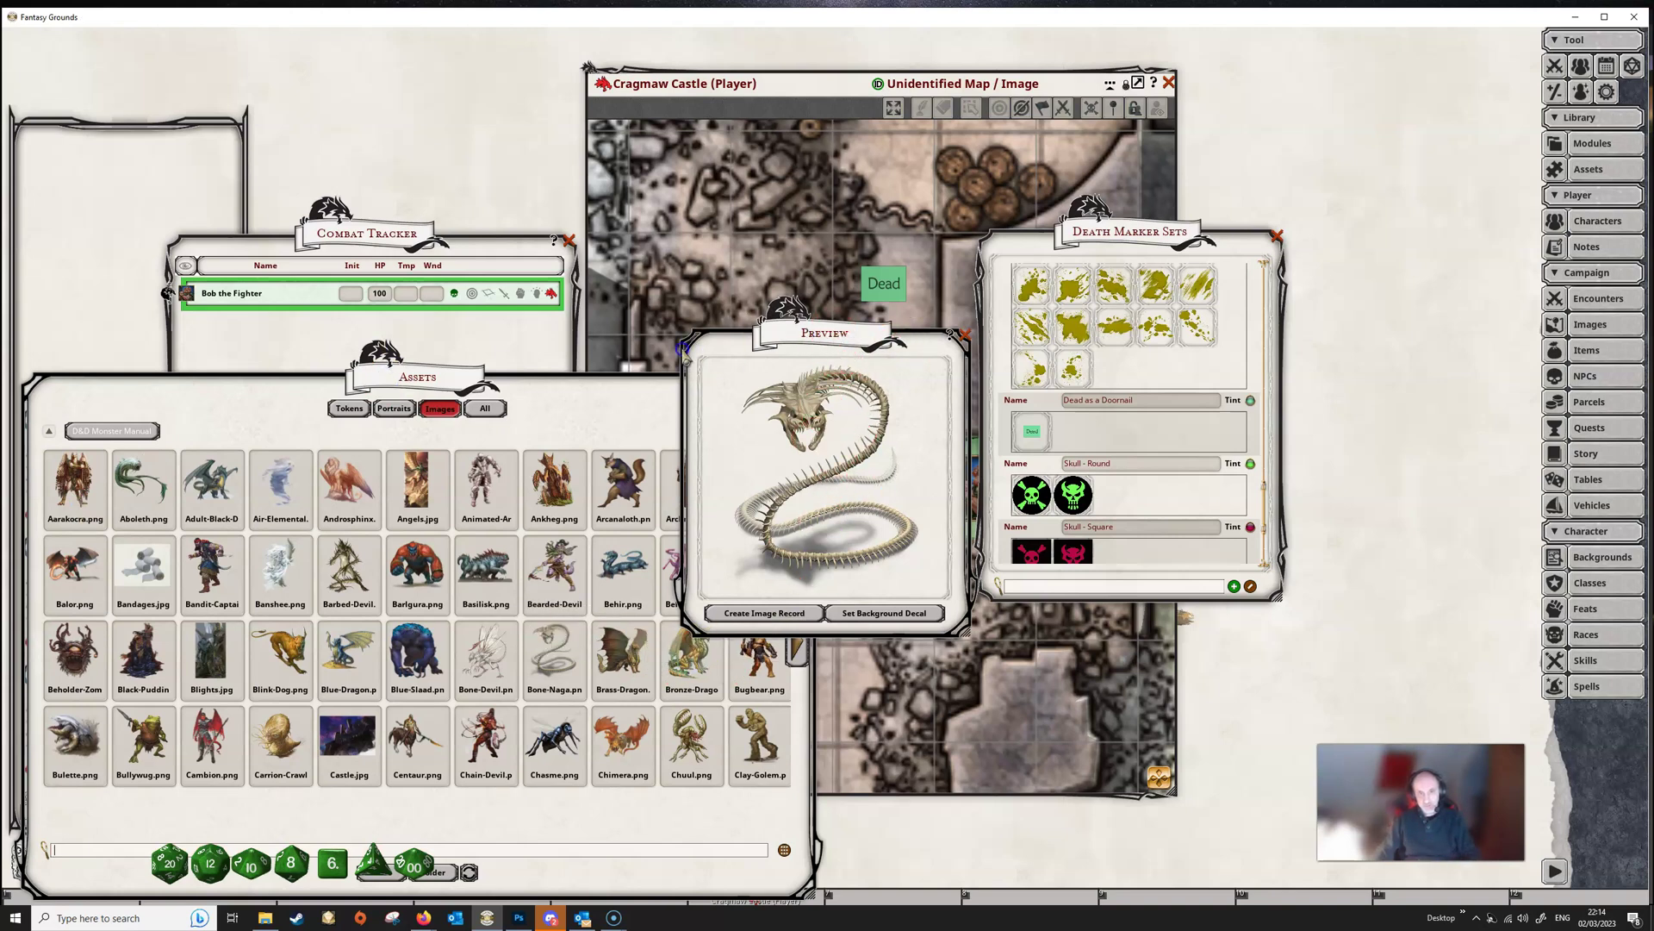
Add the Bone-Naga and Bone-Devil images to the Dead as a Doornail set.
{"action": "left_click", "coordinate": [959, 334]}
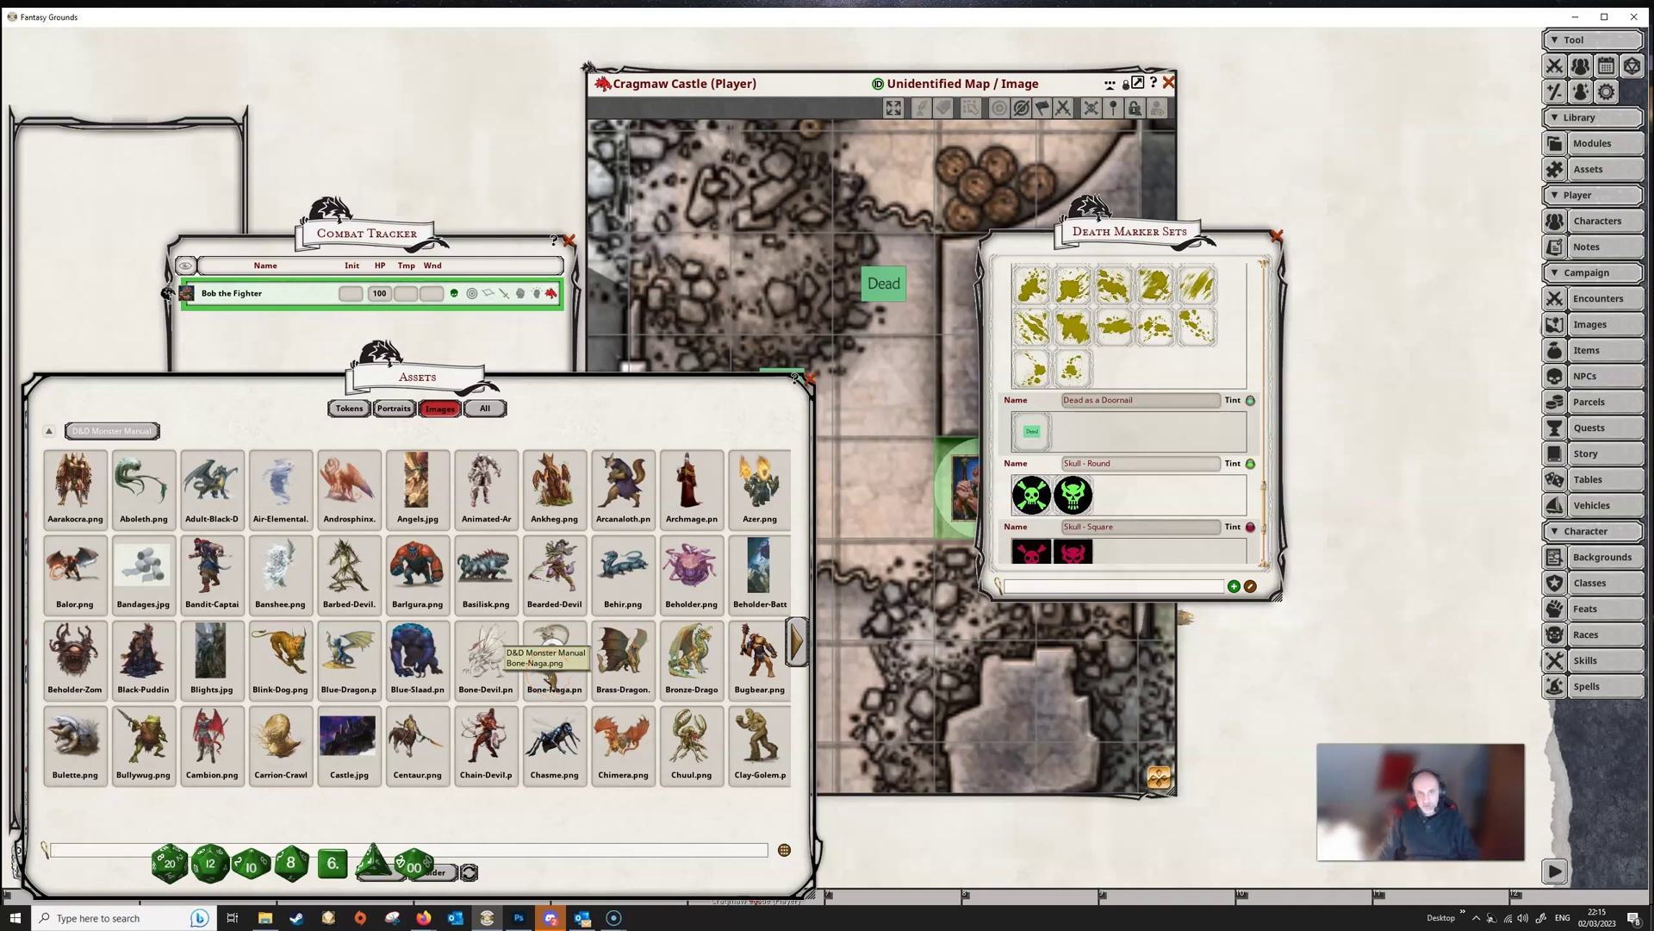
{"action": "left_click", "coordinate": [451, 408]}
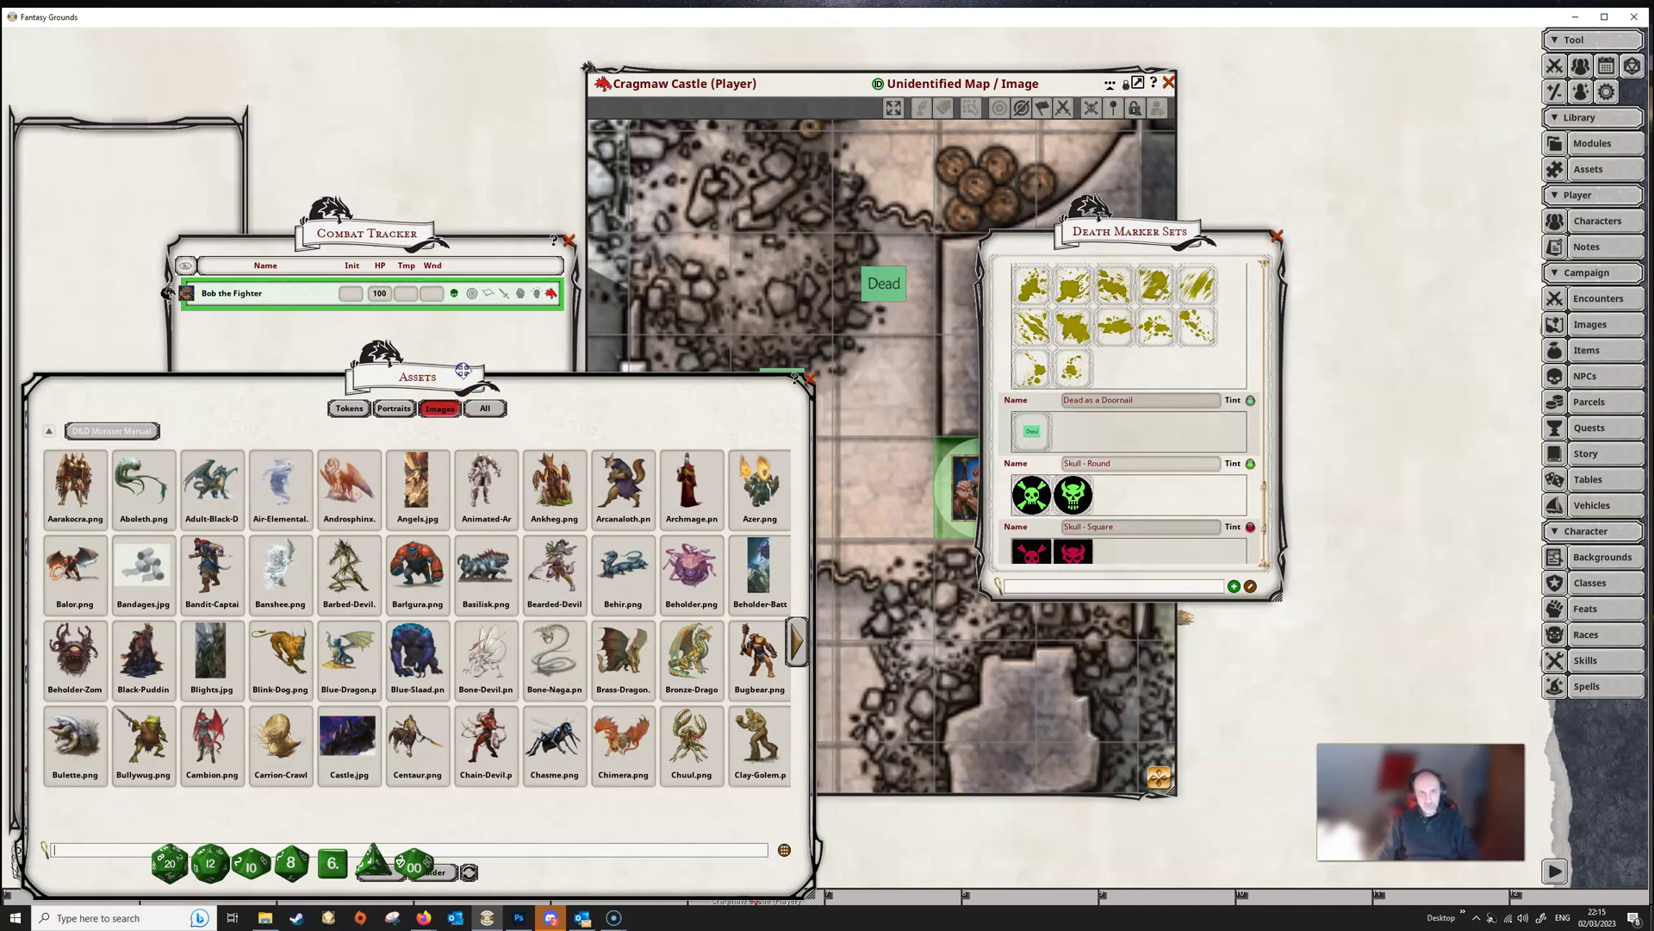
{"action": "left_click_drag", "start_coordinate": [463, 370], "coordinate": [481, 257]}
{"action": "left_click", "coordinate": [536, 564]}
{"action": "left_click_drag", "start_coordinate": [536, 569], "coordinate": [876, 737]}
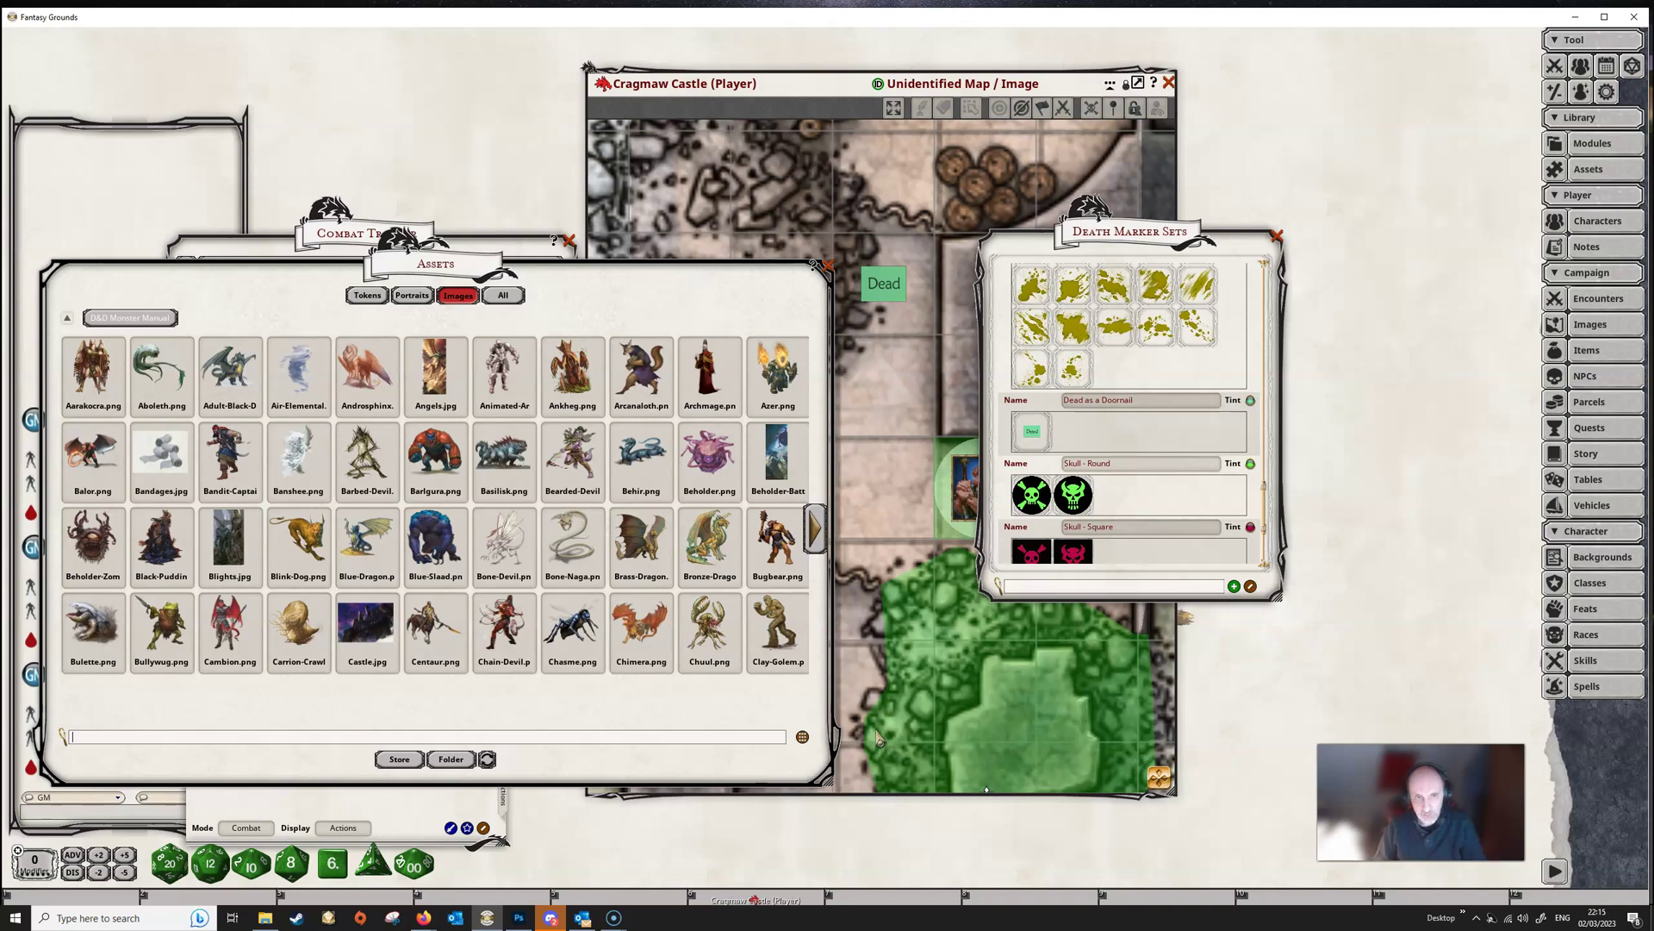
{"action": "left_click", "coordinate": [705, 405]}
{"action": "left_click_drag", "start_coordinate": [705, 405], "coordinate": [580, 706]}
{"action": "mouse_move", "coordinate": [428, 719]}
{"action": "left_mouse_down"}
{"action": "mouse_move", "coordinate": [50, 867]}
{"action": "mouse_move", "coordinate": [562, 672]}
{"action": "mouse_move", "coordinate": [406, 554]}
{"action": "mouse_move", "coordinate": [562, 545]}
{"action": "mouse_move", "coordinate": [608, 551]}
{"action": "mouse_move", "coordinate": [552, 573]}
{"action": "mouse_move", "coordinate": [649, 586]}
{"action": "mouse_move", "coordinate": [1076, 435]}
{"action": "left_mouse_up"}
{"action": "mouse_move", "coordinate": [496, 576]}
{"action": "left_mouse_down"}
{"action": "mouse_move", "coordinate": [482, 584]}
{"action": "mouse_move", "coordinate": [505, 560]}
{"action": "mouse_move", "coordinate": [1114, 429]}
{"action": "left_mouse_up"}
{"action": "left_click", "coordinate": [1001, 635]}
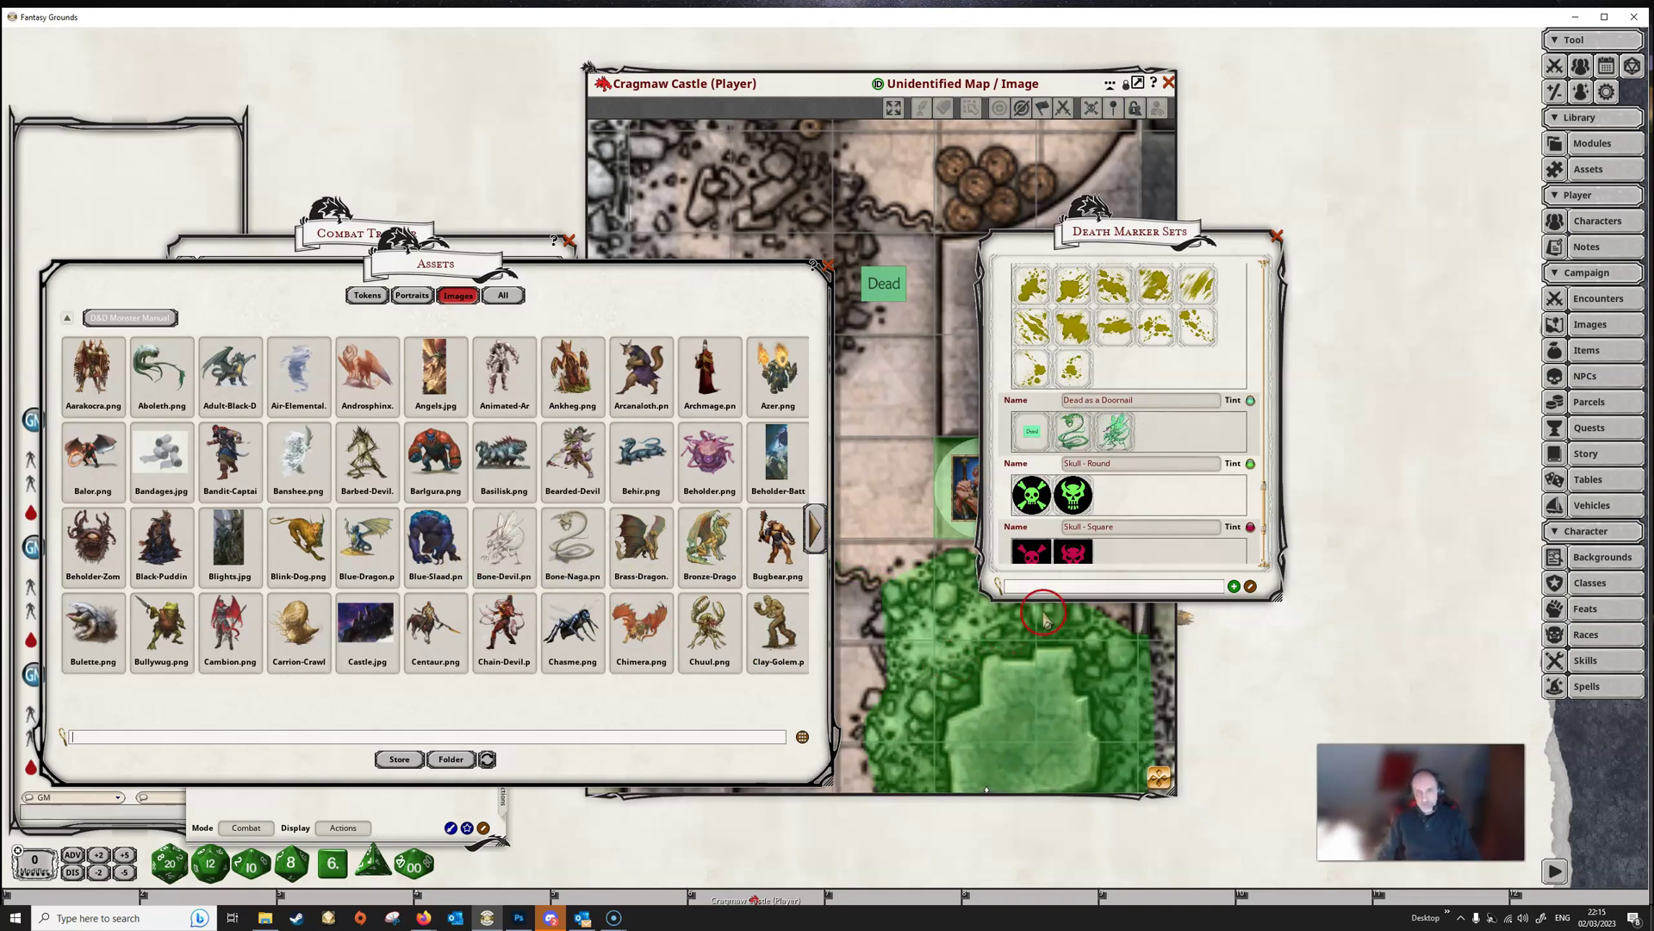